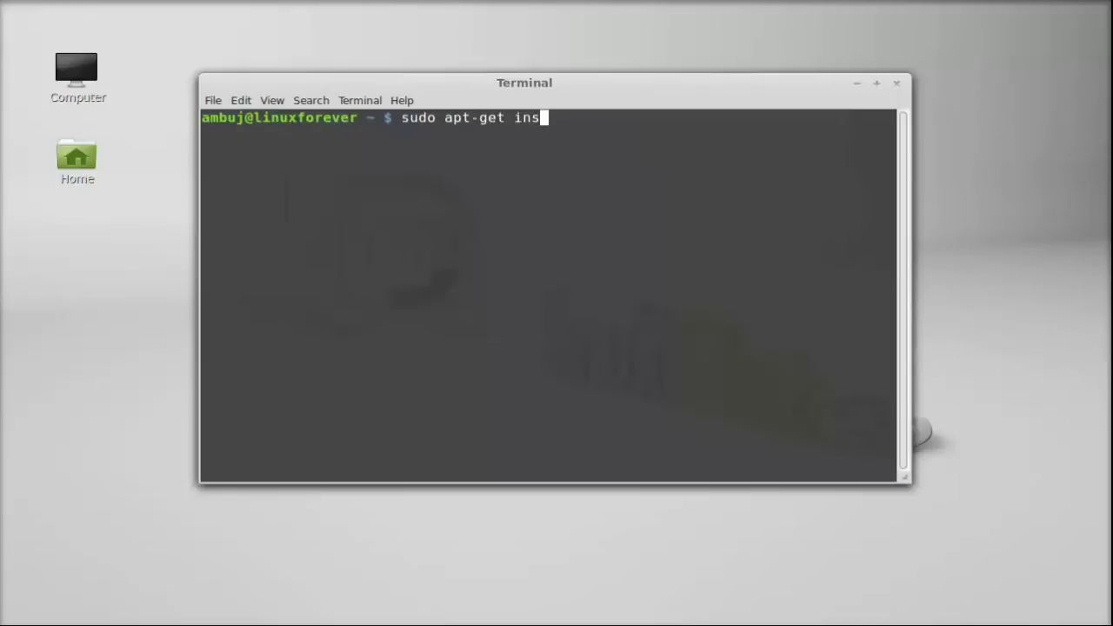
# - Install photofilmstrip with 'sudo apt-get install photofilmstrip', entering the administrator password
pyautogui.write('l photo')
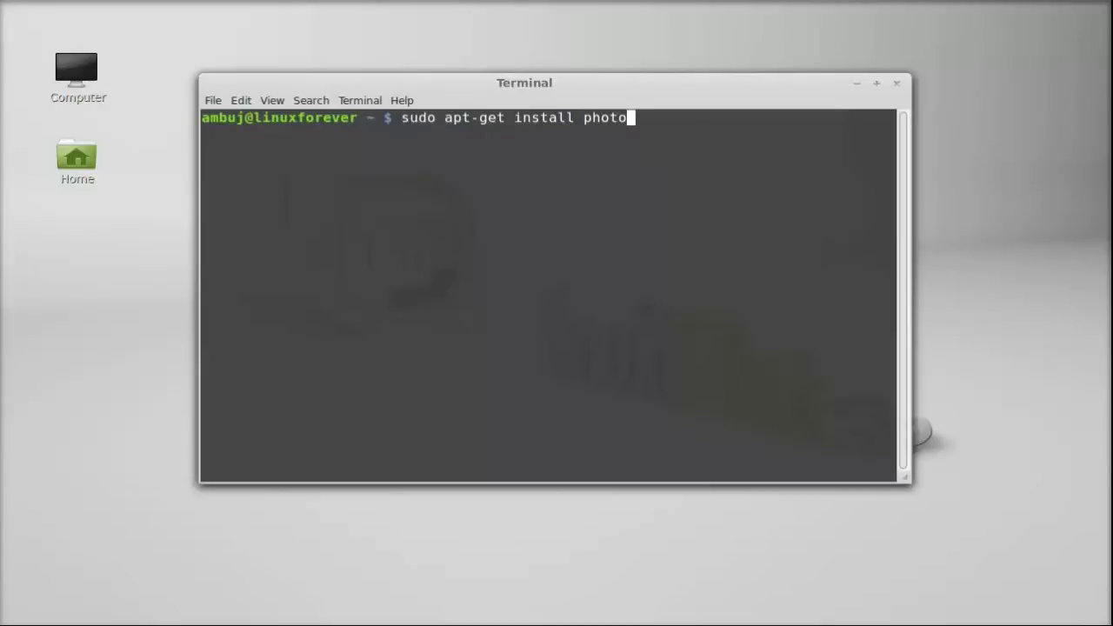
pyautogui.write('filmstrip')
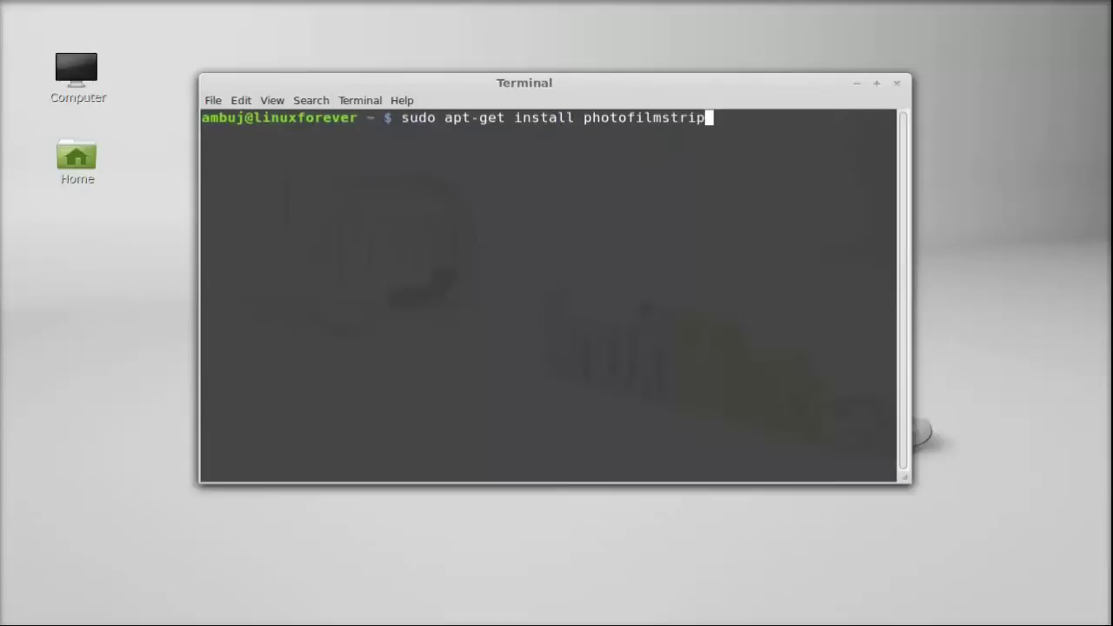
pyautogui.press('Return')
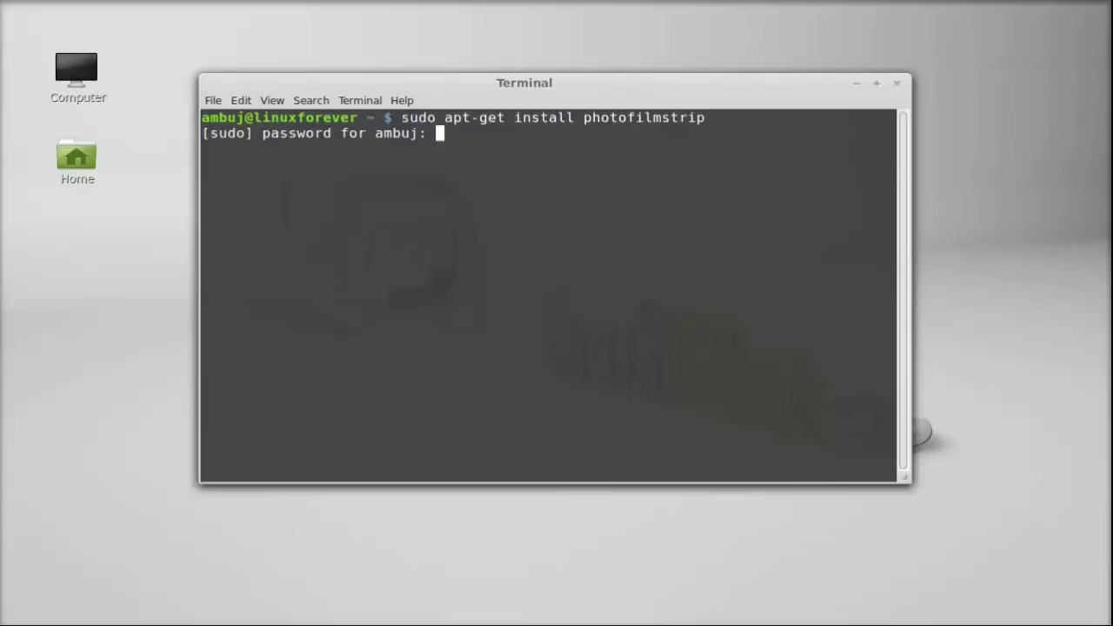
pyautogui.press('Return')
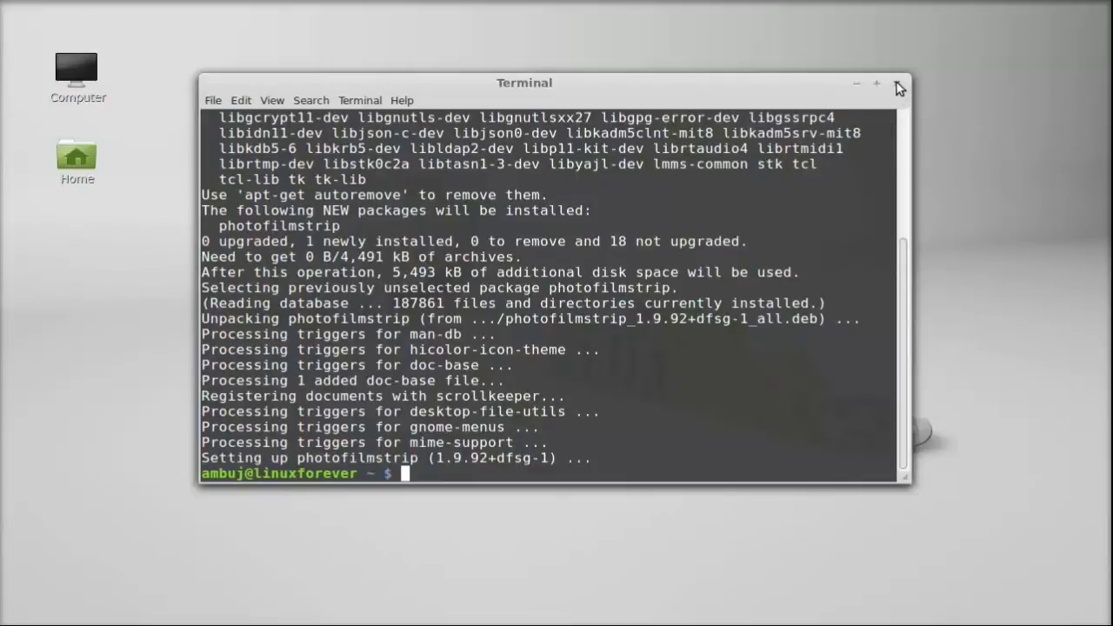
# - Close Terminal and launch PhotoFilmStrip from a Menu search for 'phot'
pyautogui.click(898, 86)
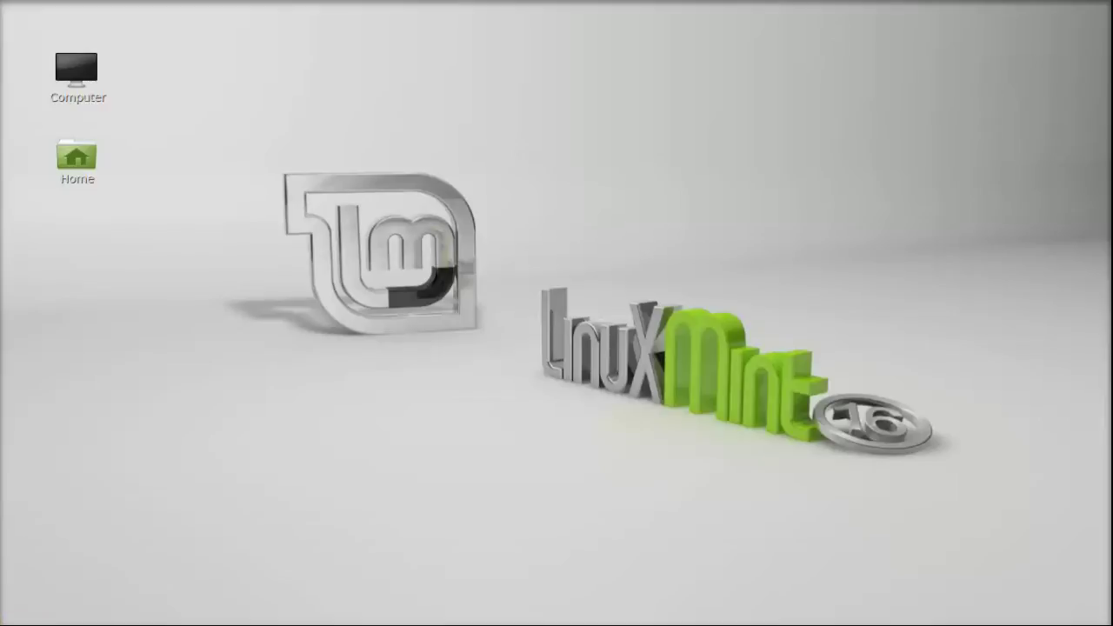
pyautogui.click(26, 621)
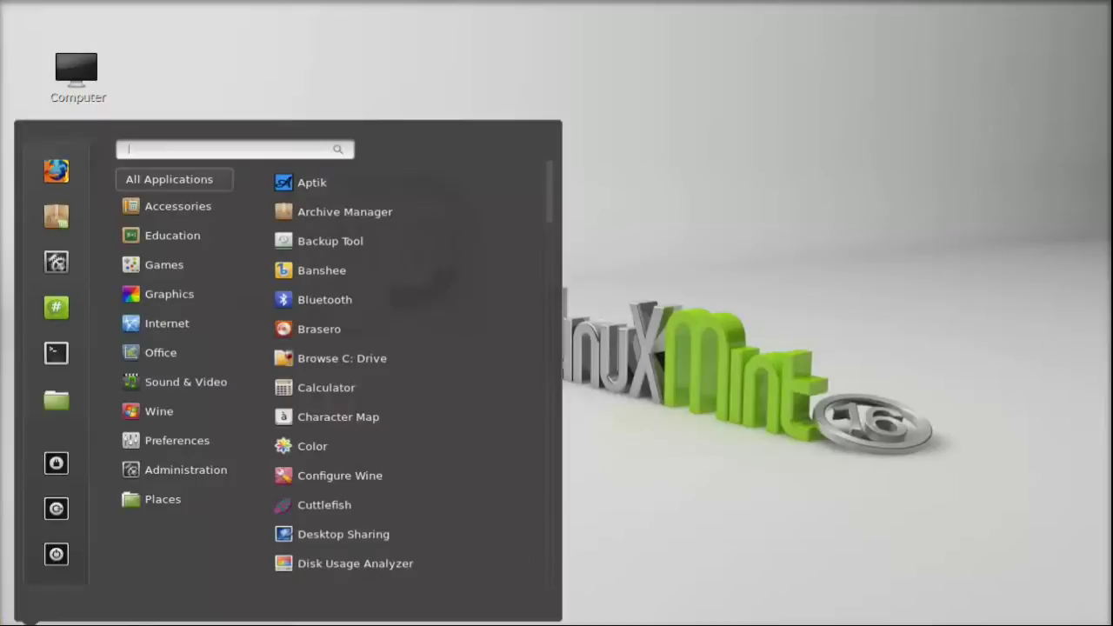
pyautogui.write('photo')
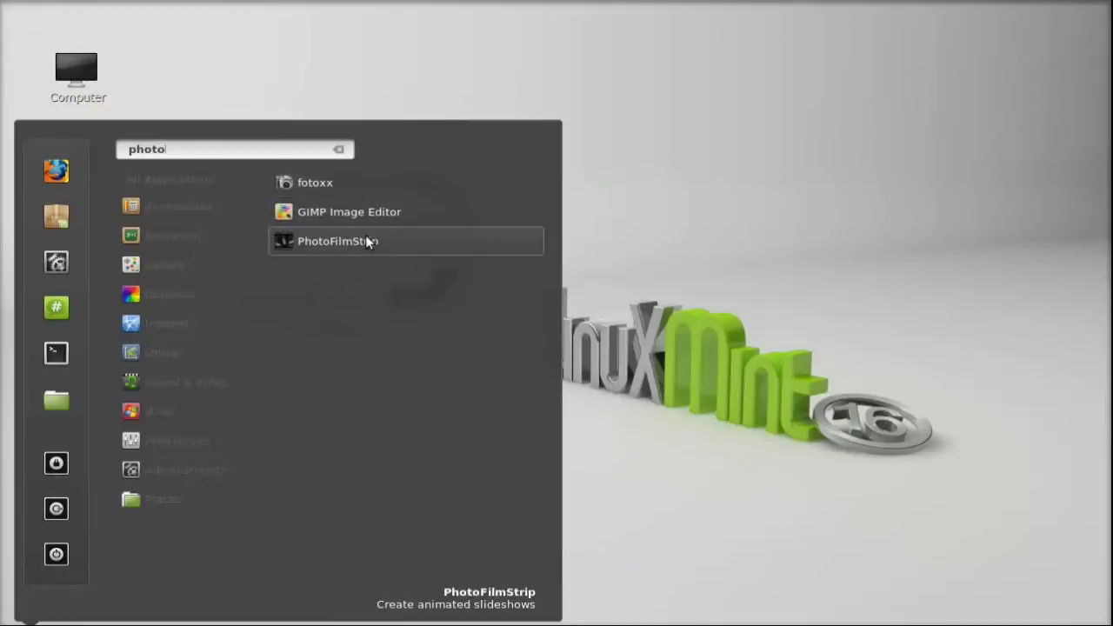
pyautogui.click(367, 242)
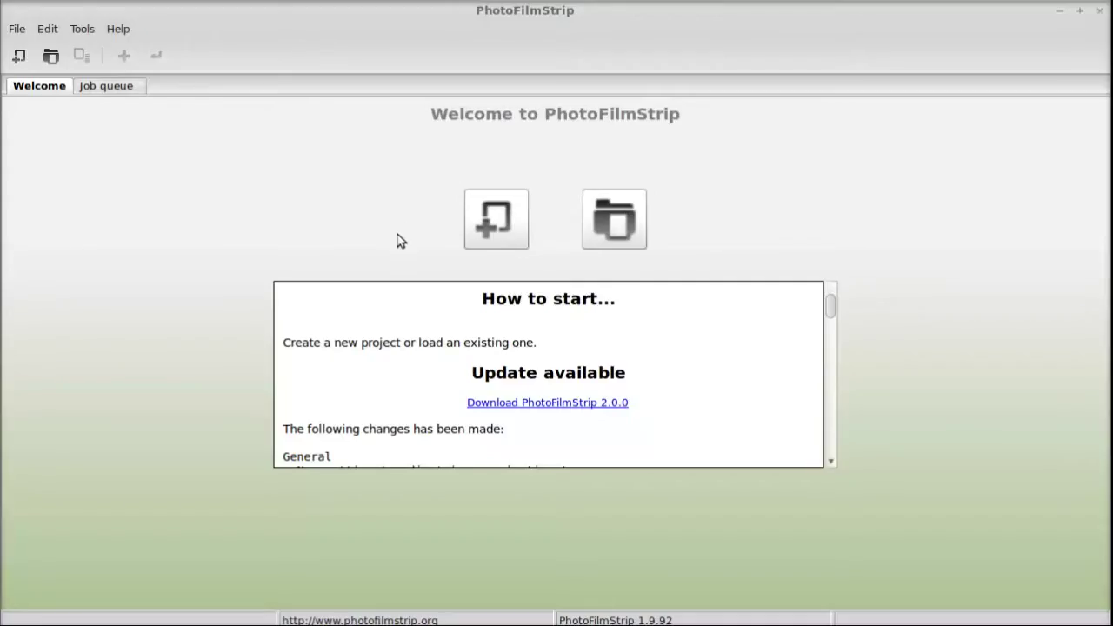
# - Start a new project named photofilm, keeping the Desktop as its folder
pyautogui.click(493, 228)
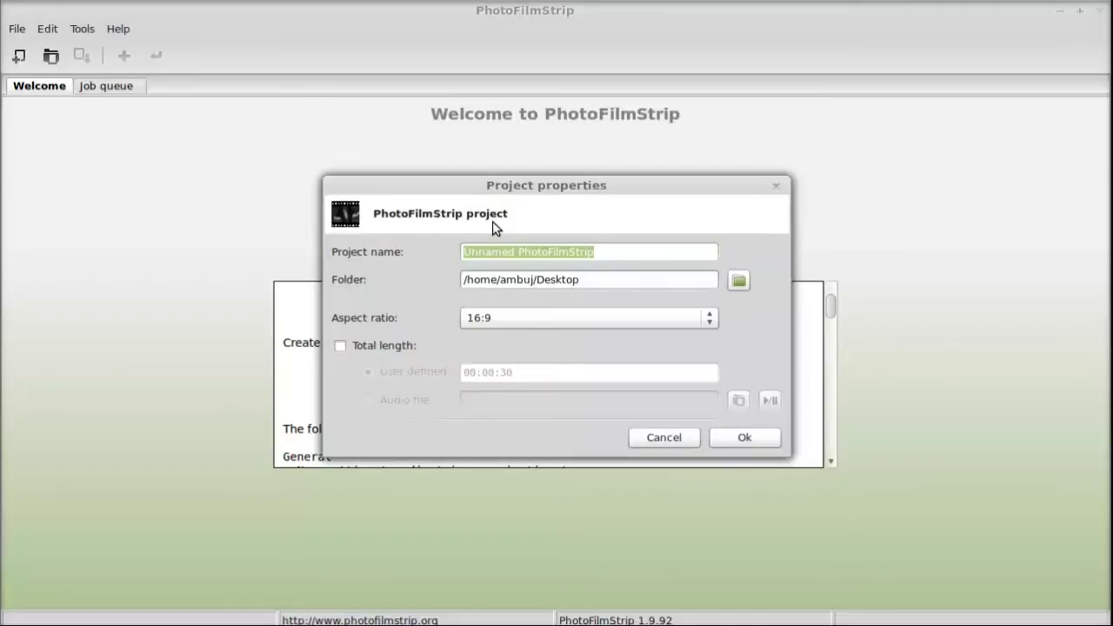
pyautogui.press('BackSpace')
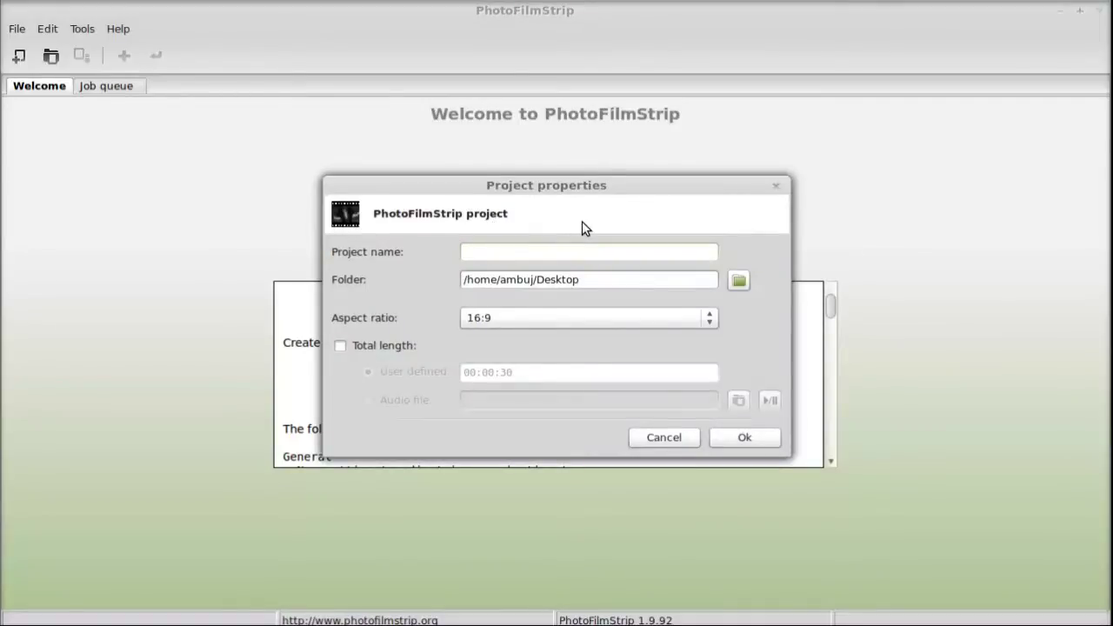
pyautogui.write('photofilm')
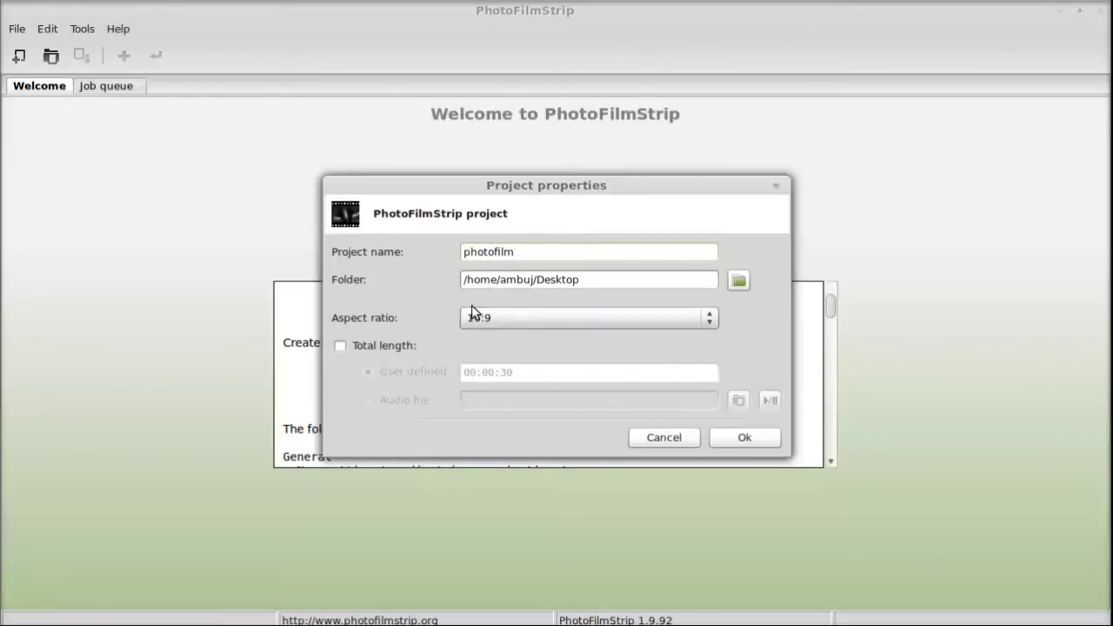
pyautogui.click(738, 280)
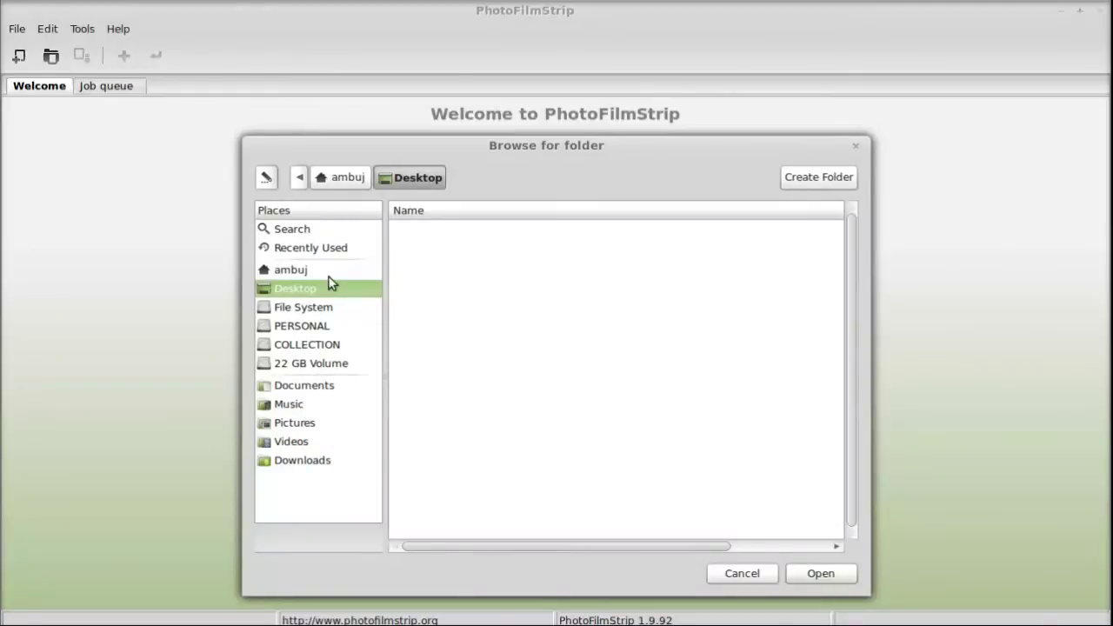
pyautogui.click(809, 581)
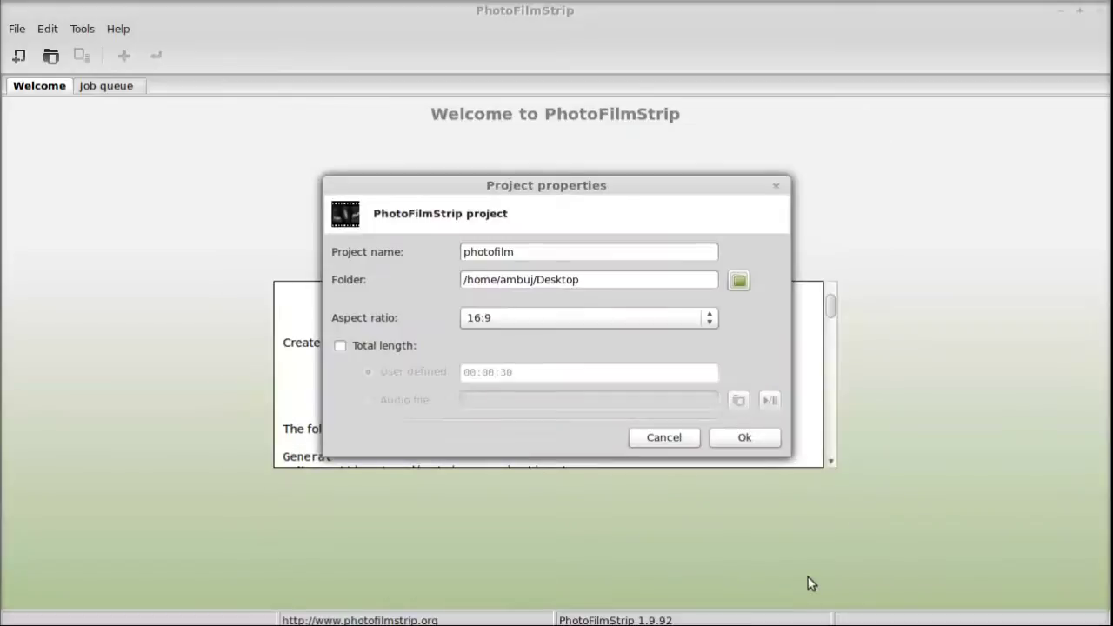
# - Keep the 16:9 ratio, set a user-defined total length of 00:00:30, and create the project
pyautogui.click(481, 322)
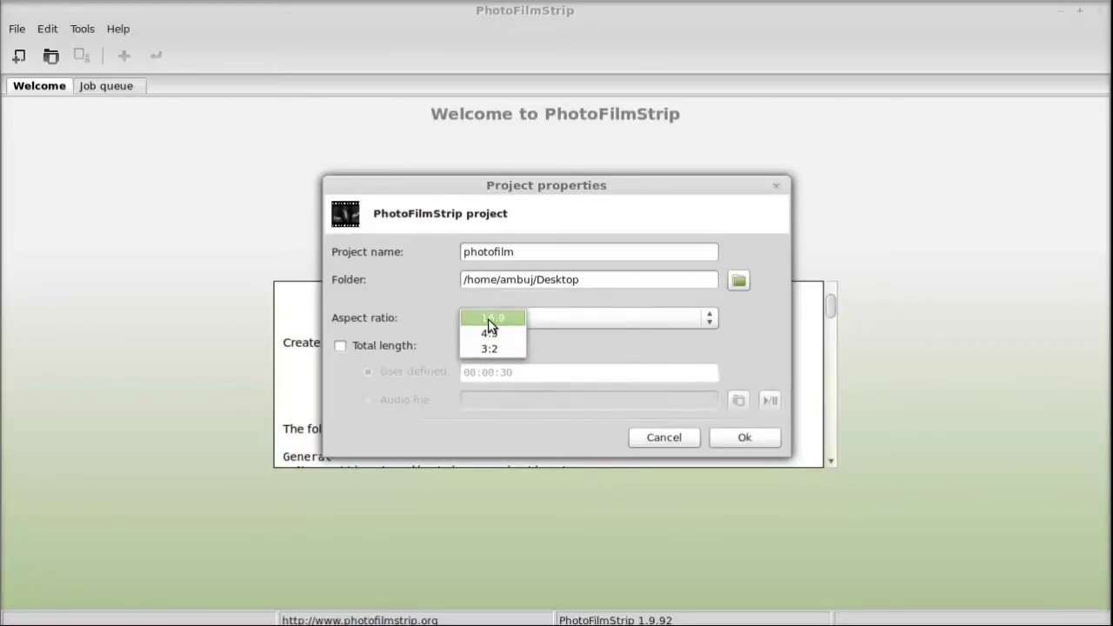
pyautogui.click(488, 318)
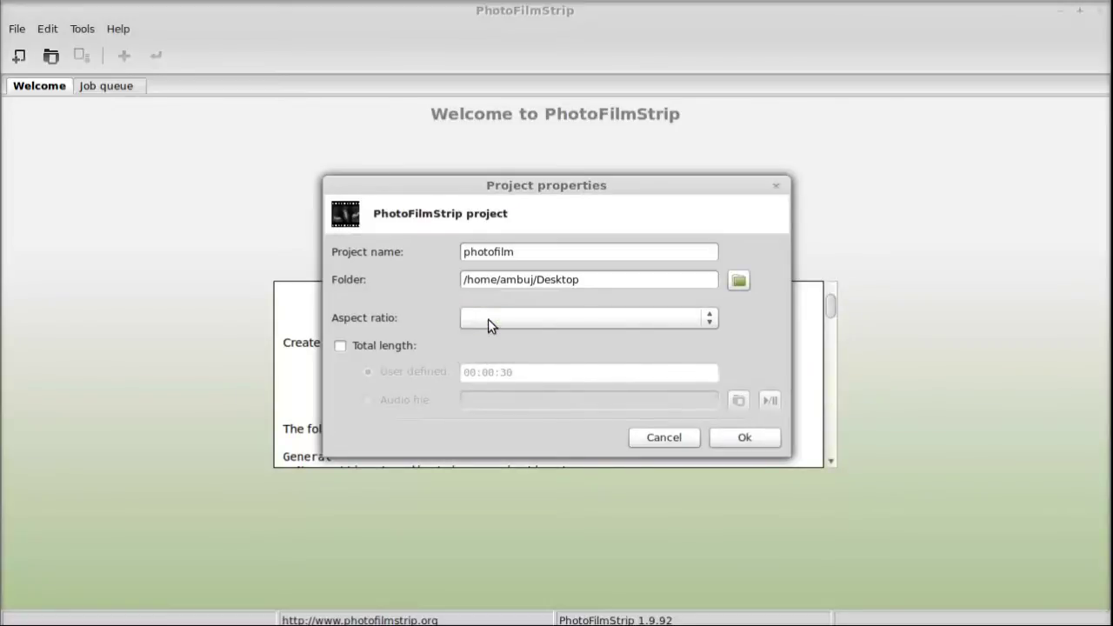
pyautogui.click(340, 346)
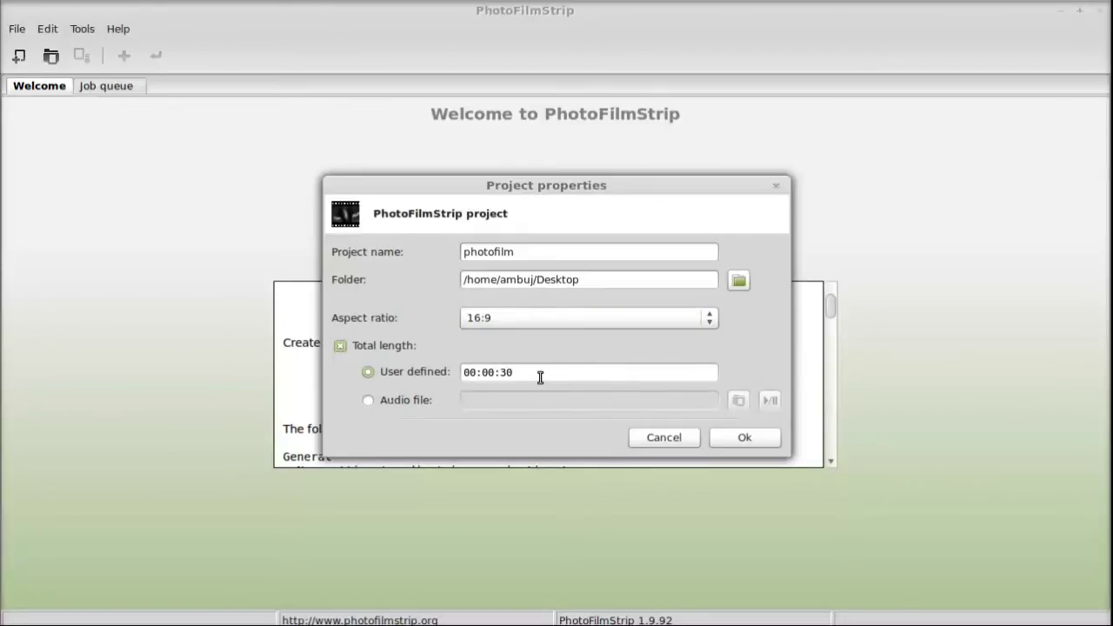
pyautogui.click(368, 400)
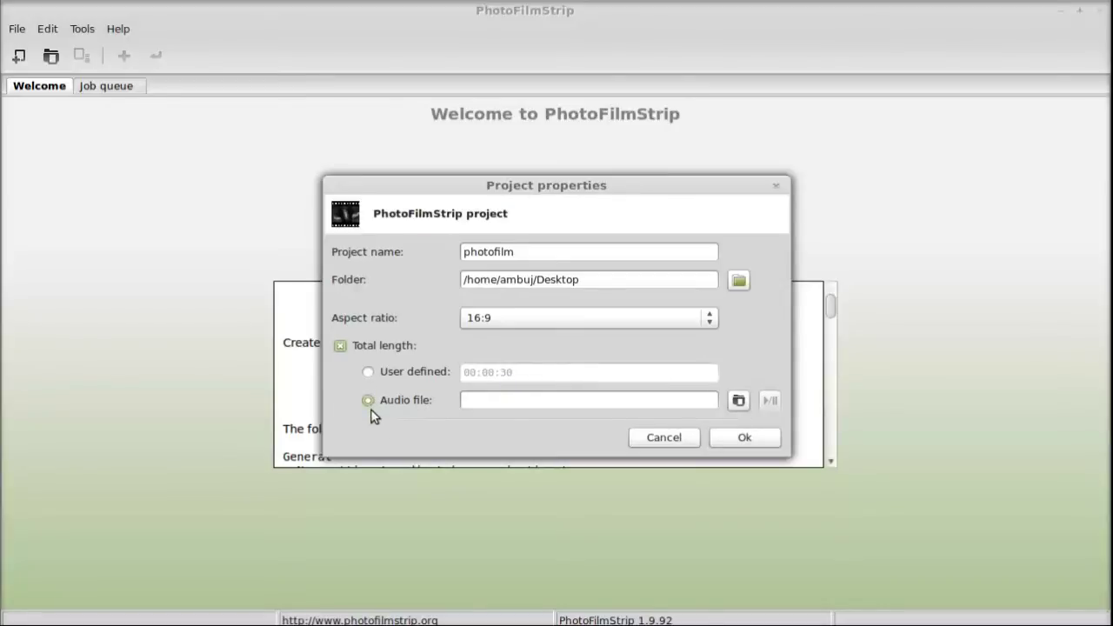
pyautogui.click(370, 375)
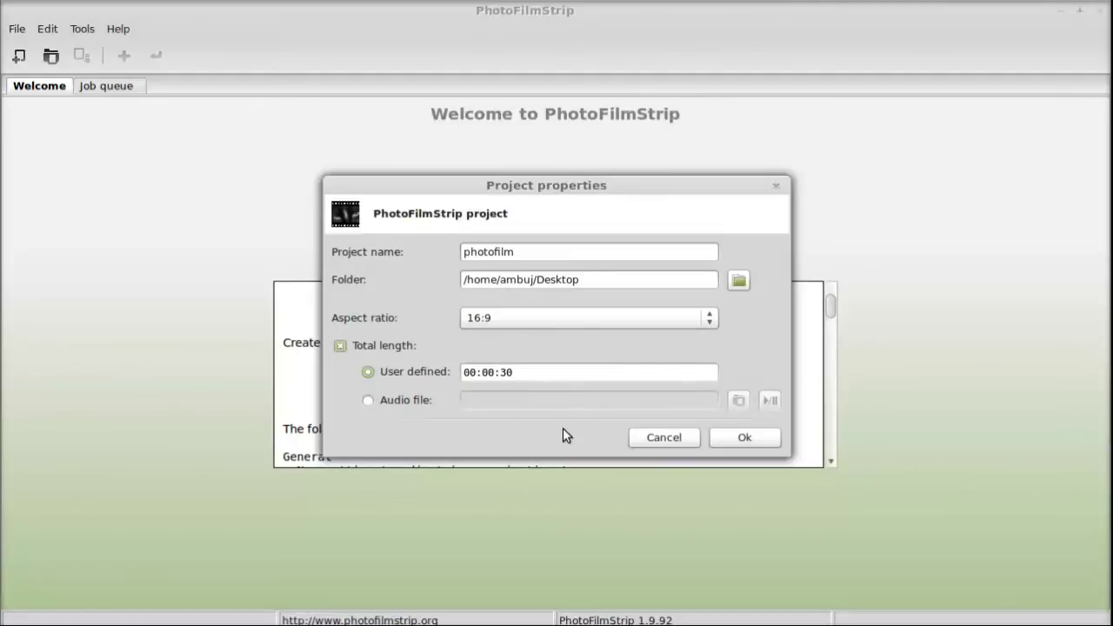
pyautogui.click(740, 436)
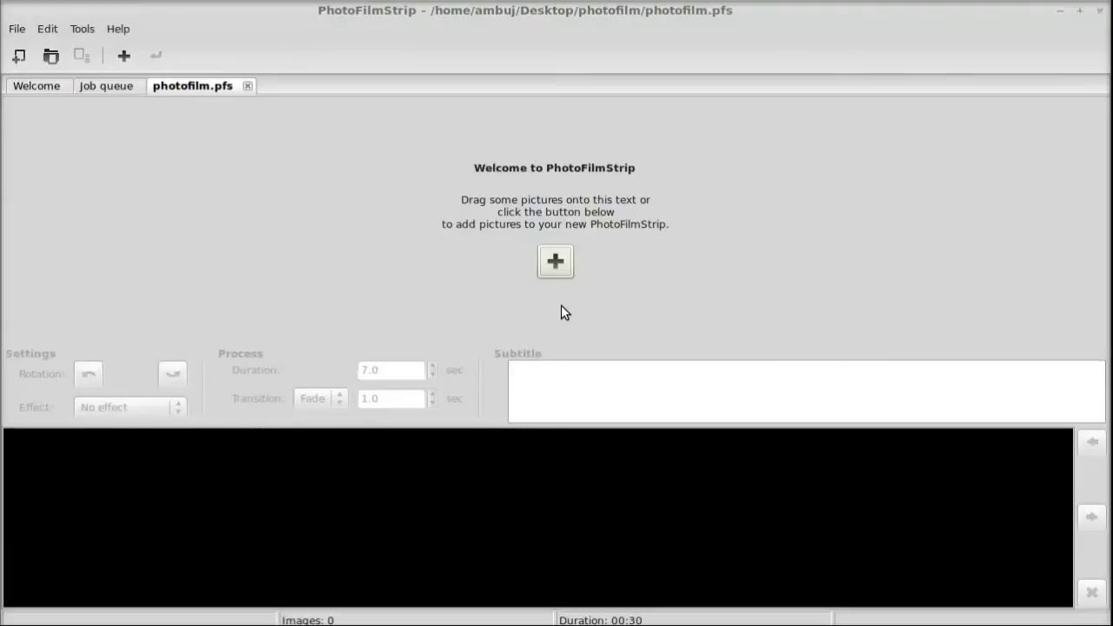
# - Import all five car images from Pictures, selecting them all with Ctrl+A
pyautogui.click(561, 264)
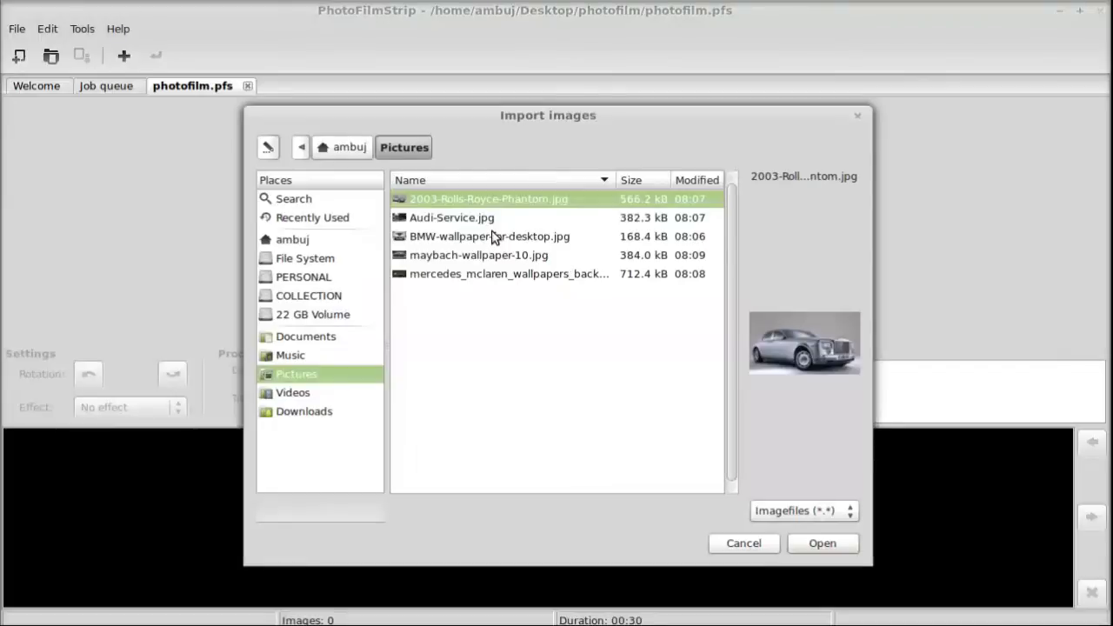
pyautogui.hotkey('ctrl', 'a')
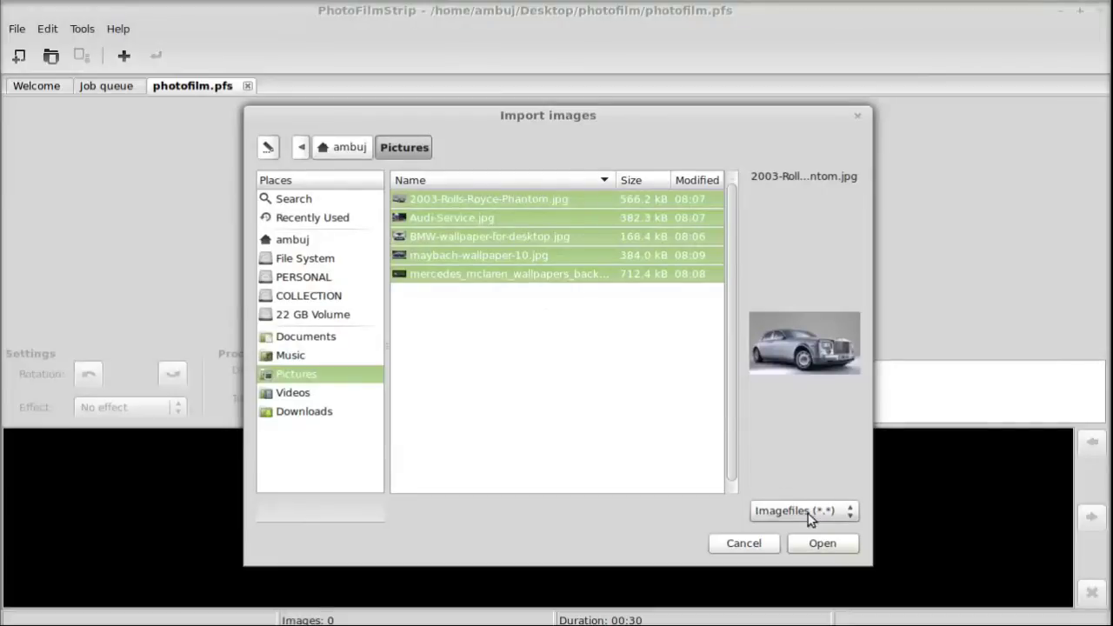
pyautogui.click(822, 544)
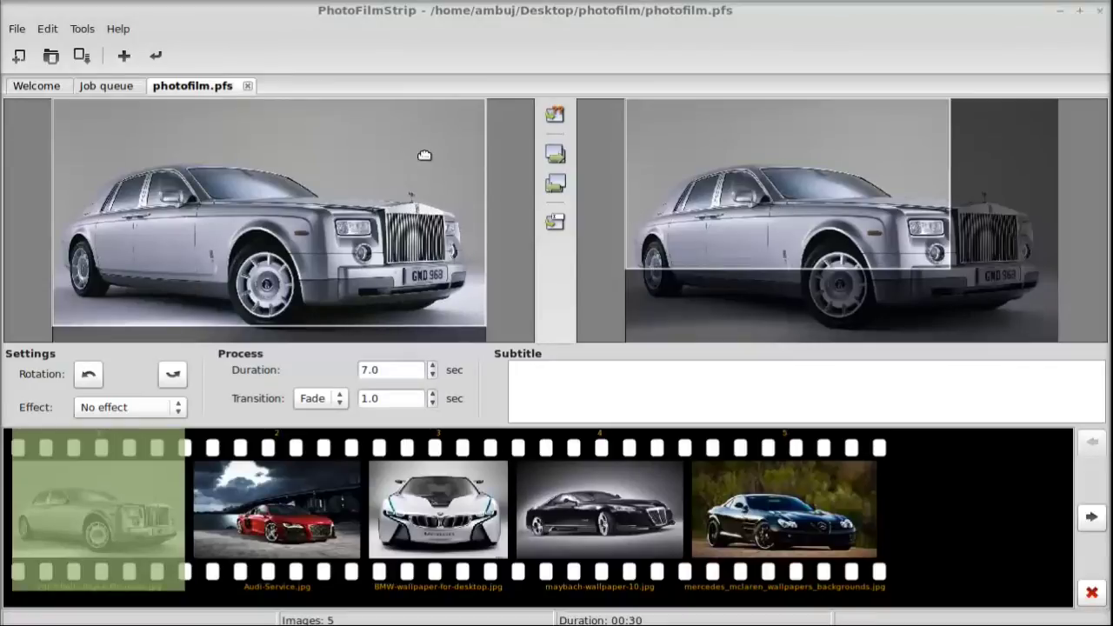
# - Shrink and reposition the Rolls-Royce photo's start and end crop areas
pyautogui.moveTo(484, 114); pyautogui.dragTo(413, 130)
pyautogui.moveTo(293, 186); pyautogui.dragTo(280, 230)
pyautogui.moveTo(837, 197); pyautogui.dragTo(944, 195)
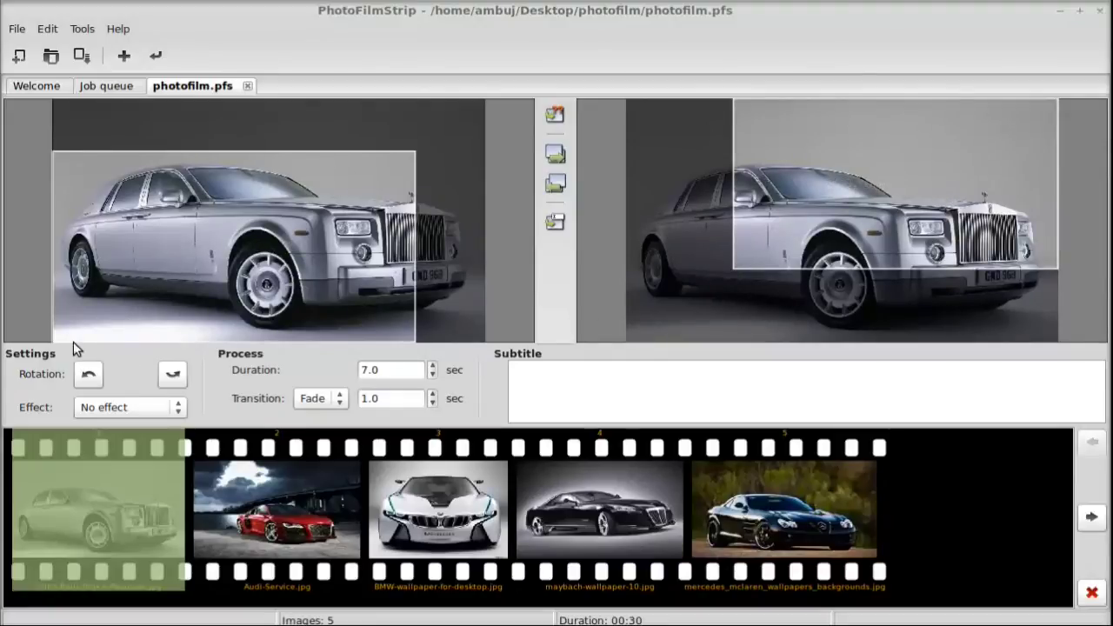
pyautogui.moveTo(91, 315); pyautogui.dragTo(87, 317)
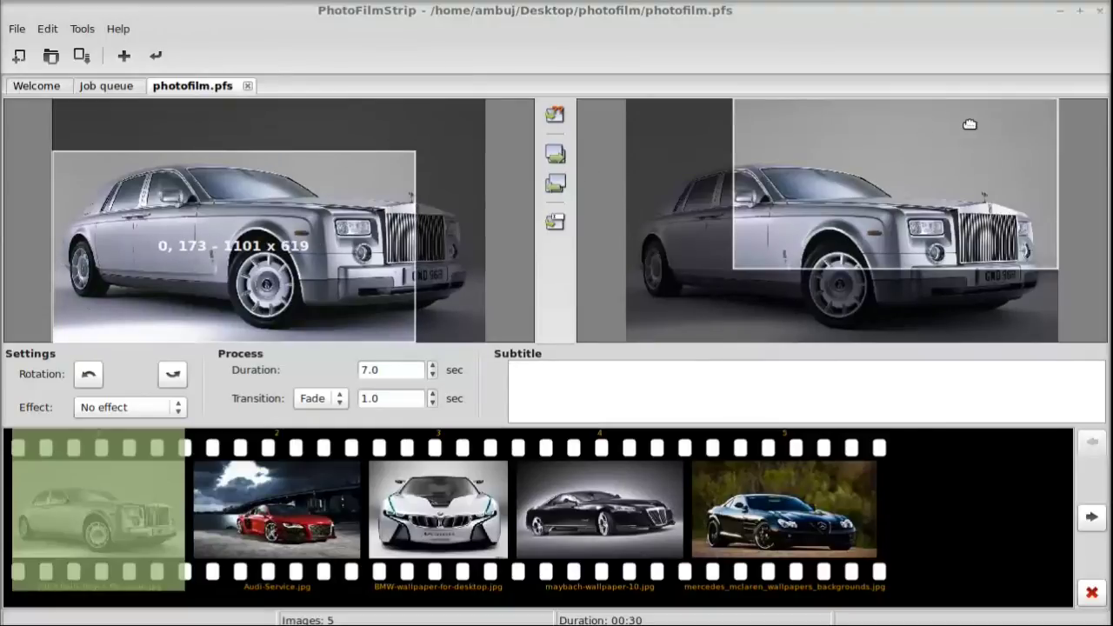
# - Move the Audi start crop and shrink its end crop toward the car
pyautogui.click(315, 492)
pyautogui.moveTo(193, 184); pyautogui.dragTo(327, 256)
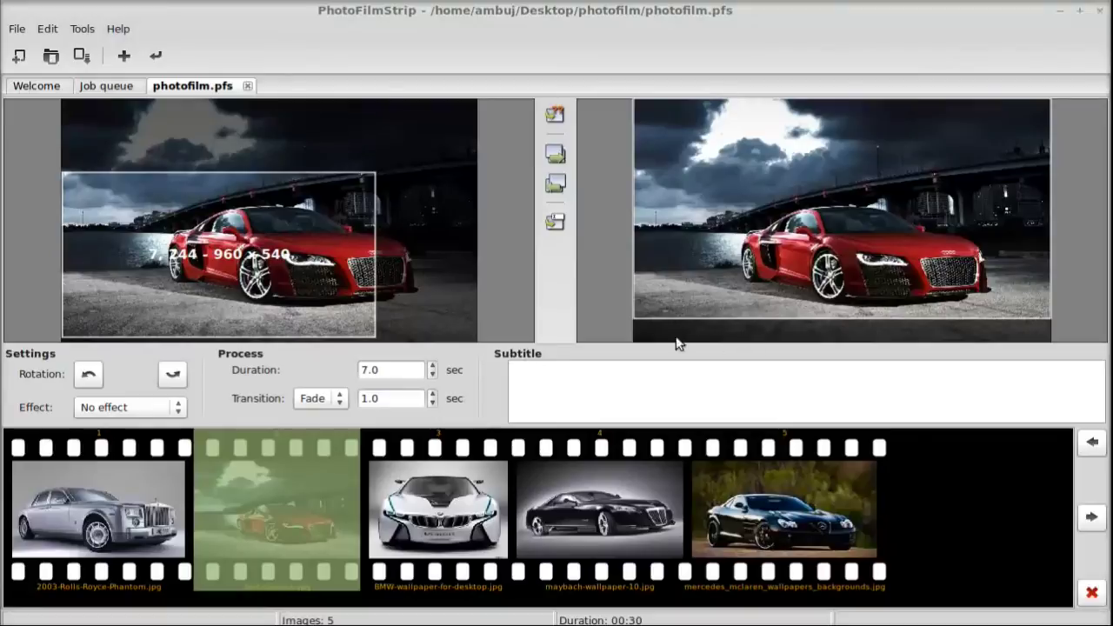
pyautogui.moveTo(654, 324); pyautogui.dragTo(654, 336)
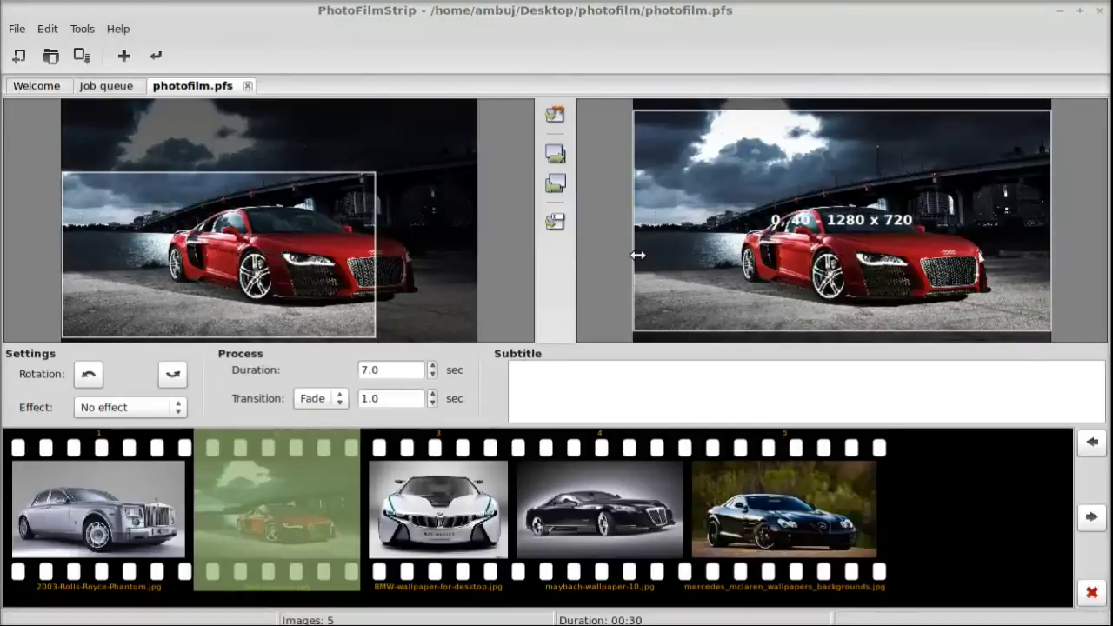
pyautogui.moveTo(637, 255); pyautogui.dragTo(743, 257)
pyautogui.click(783, 509)
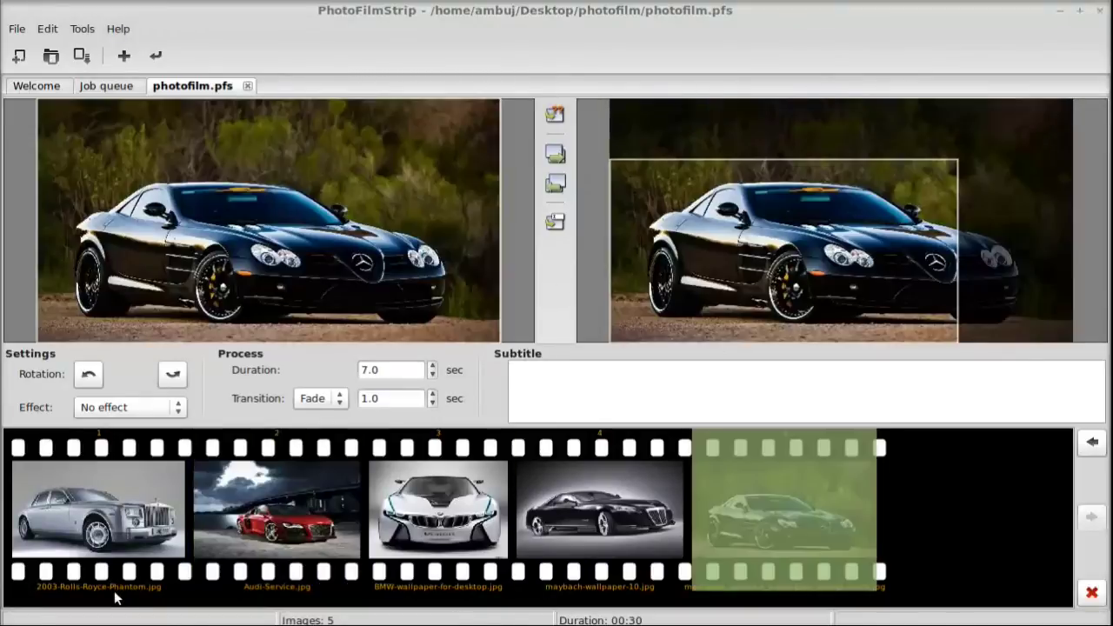
pyautogui.click(78, 377)
pyautogui.click(78, 377)
pyautogui.click(78, 377)
pyautogui.click(79, 377)
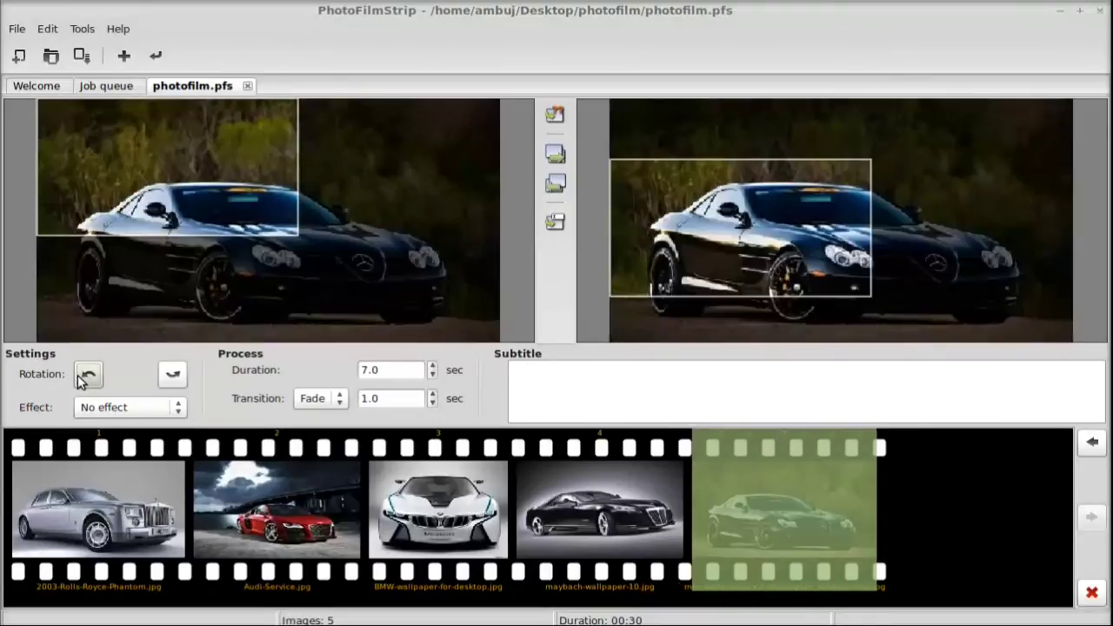
pyautogui.click(105, 409)
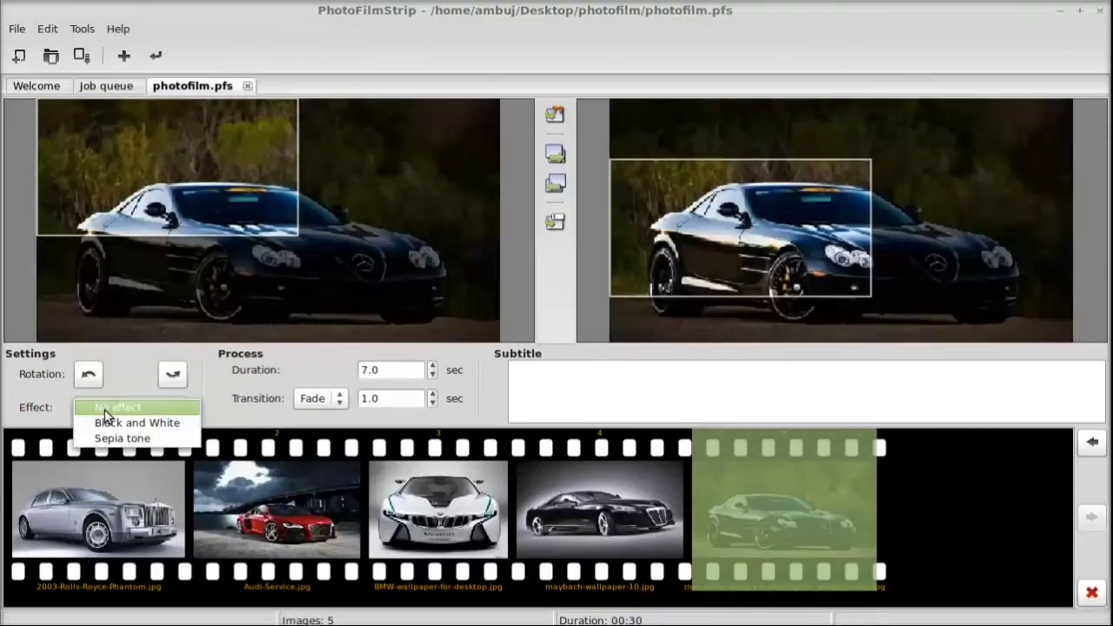
pyautogui.click(140, 439)
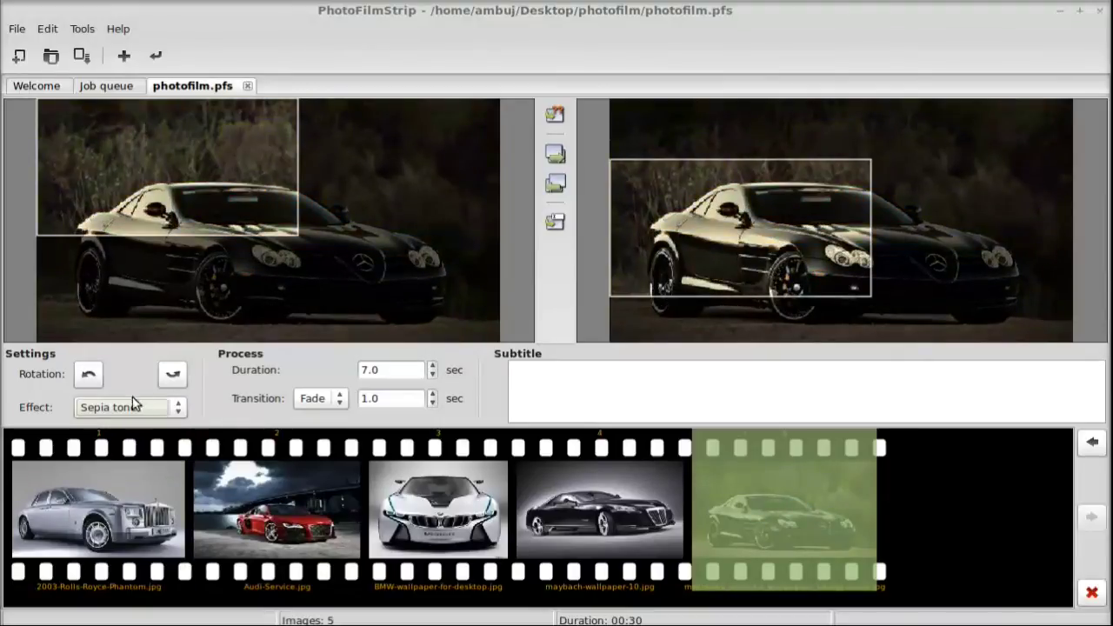
pyautogui.click(132, 407)
pyautogui.click(132, 392)
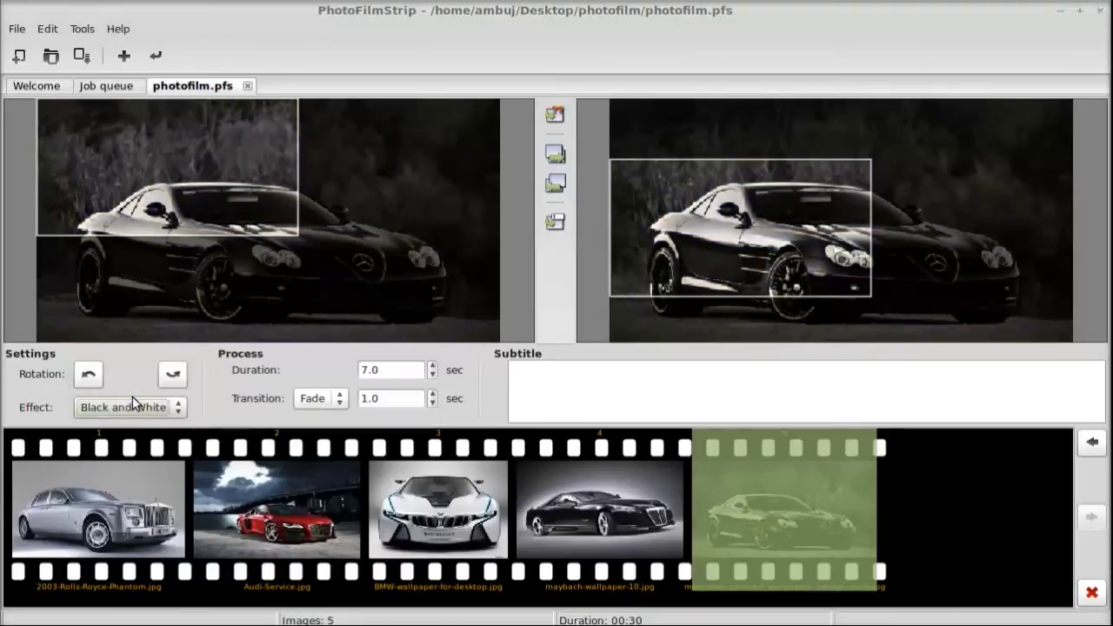
pyautogui.click(133, 409)
pyautogui.click(122, 391)
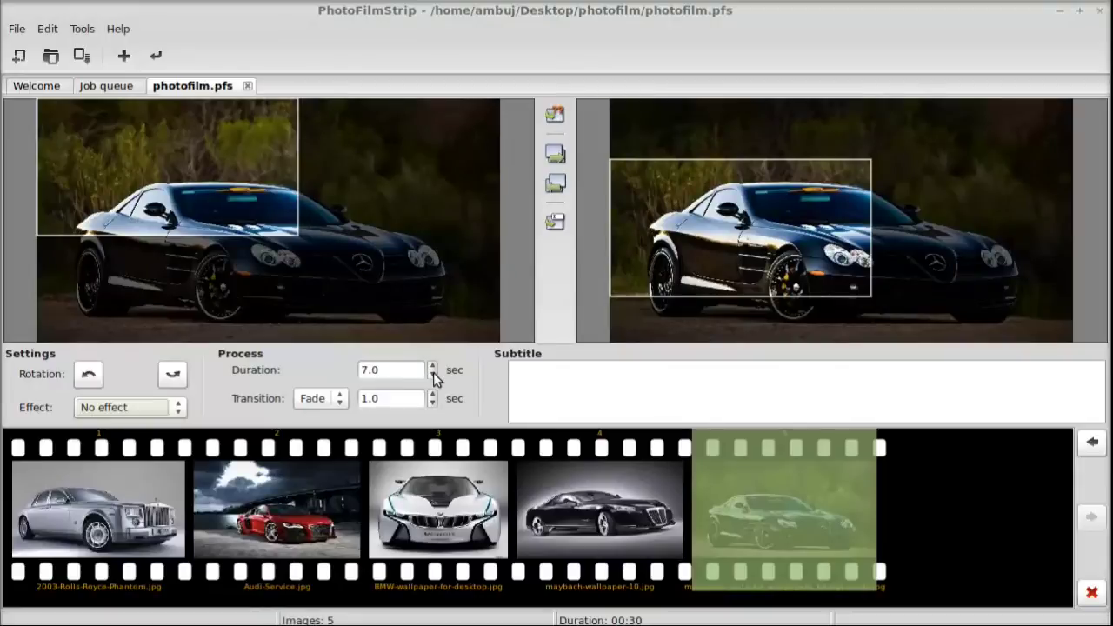
pyautogui.click(322, 412)
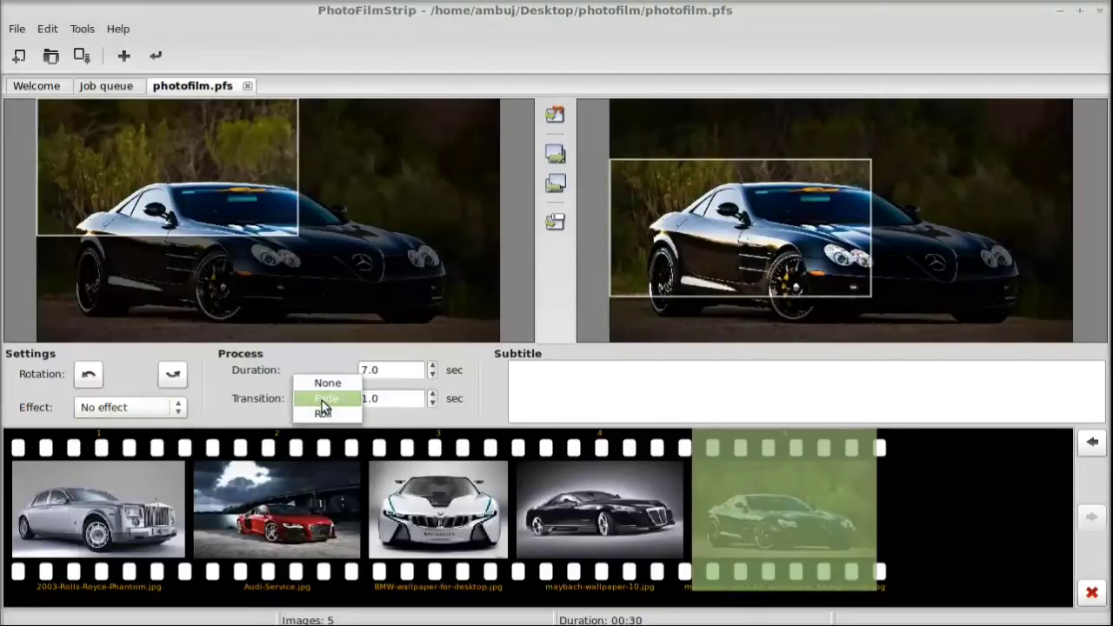
pyautogui.click(324, 404)
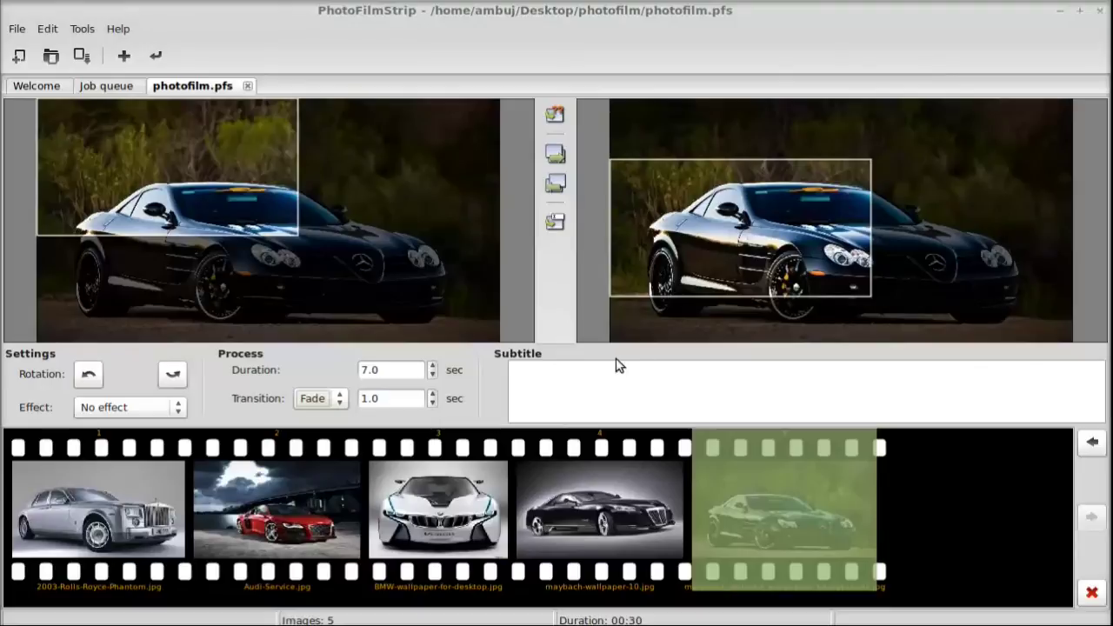
# - Caption the Maybach slide 'MAYBACH' and the Mercedes McLaren slide 'MERCEDES'
pyautogui.click(127, 493)
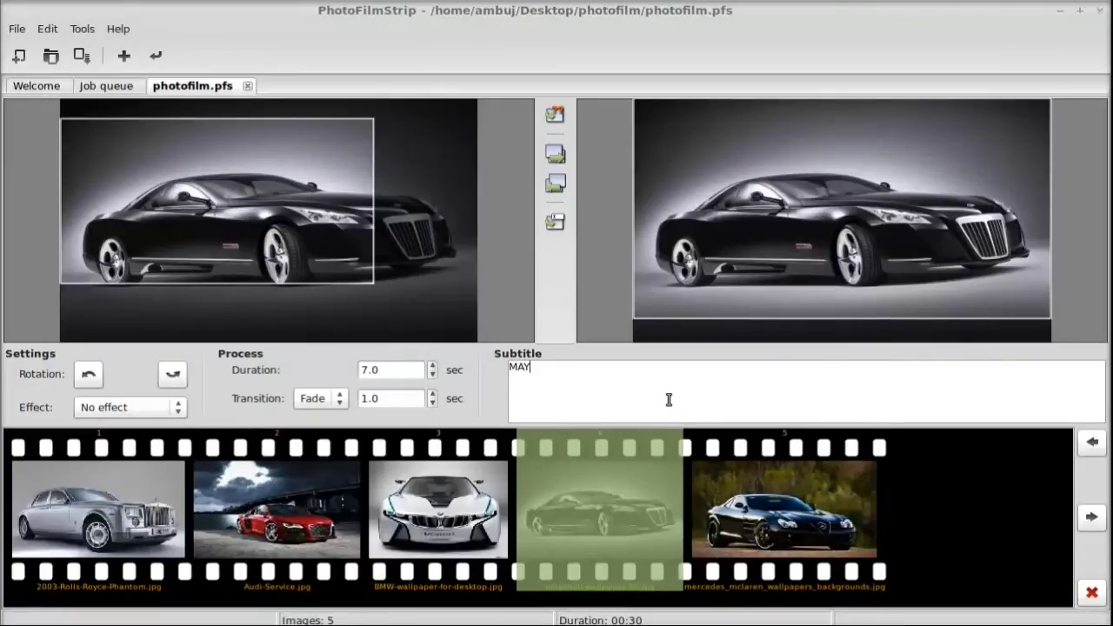
pyautogui.write('ACH')
pyautogui.click(825, 513)
pyautogui.write('MERCEDES')
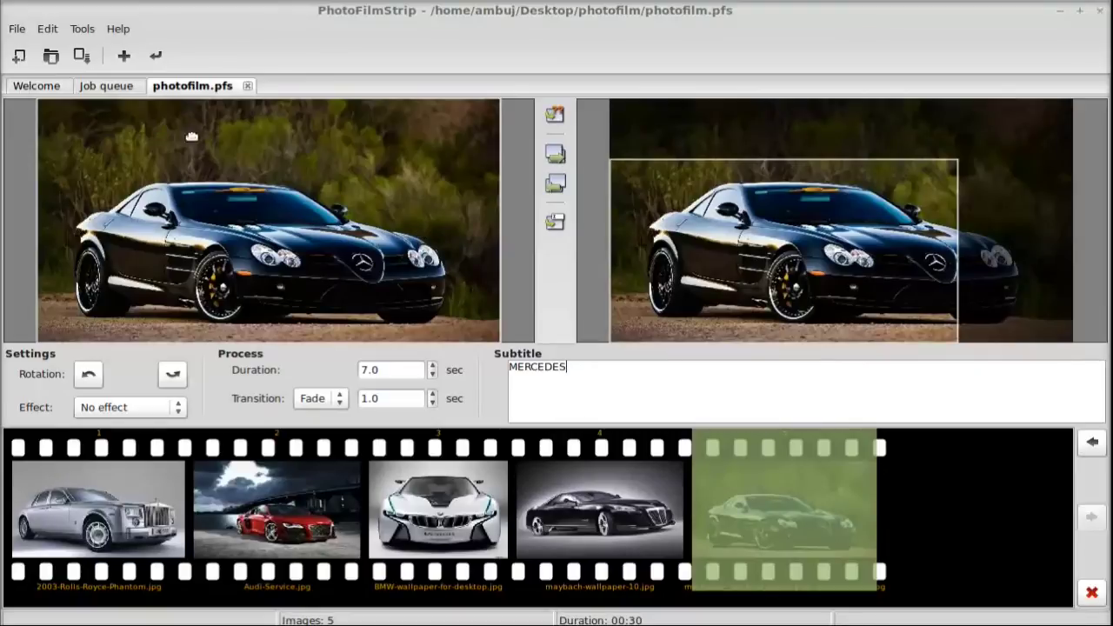
# - Render the filmstrip with Medium profile, NTSC type and MPEG4-XVid/AC3 (AVI) format
pyautogui.click(157, 58)
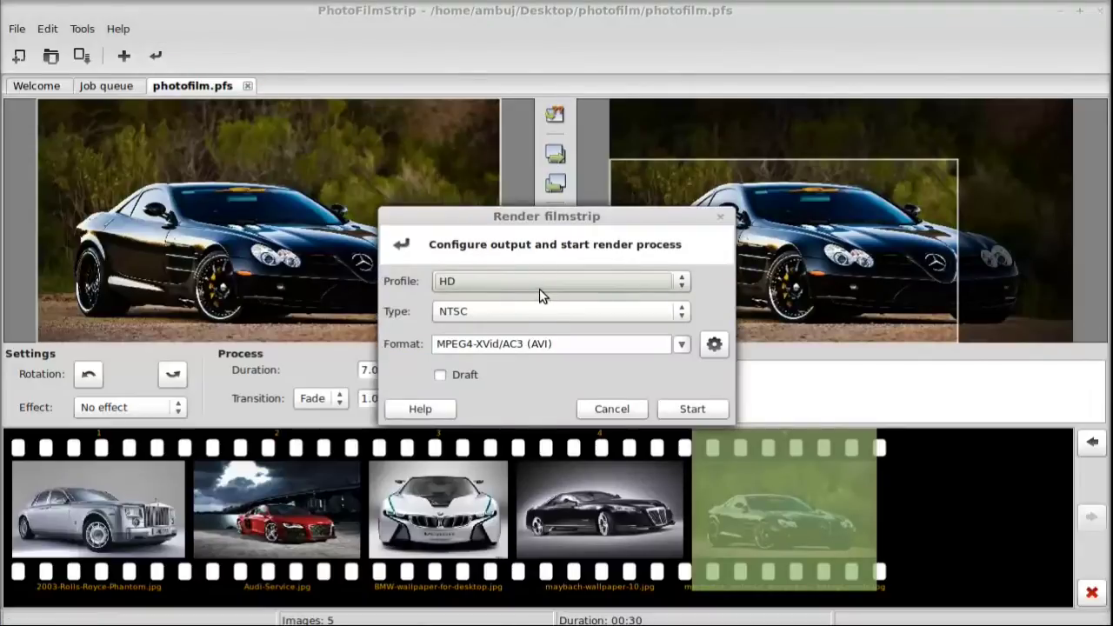
pyautogui.click(488, 284)
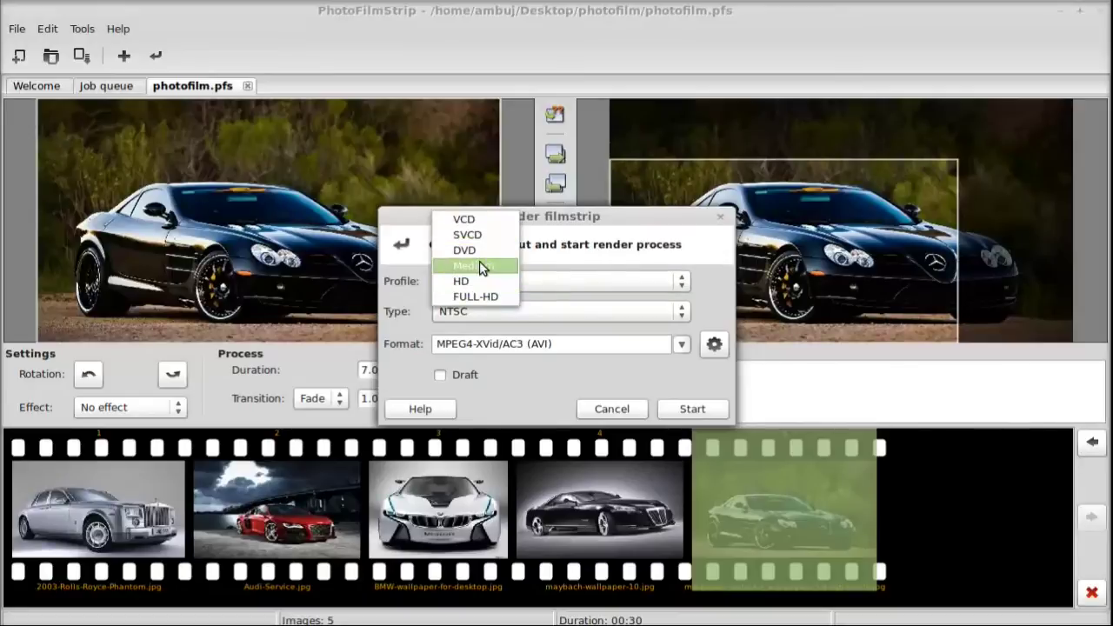
pyautogui.click(477, 265)
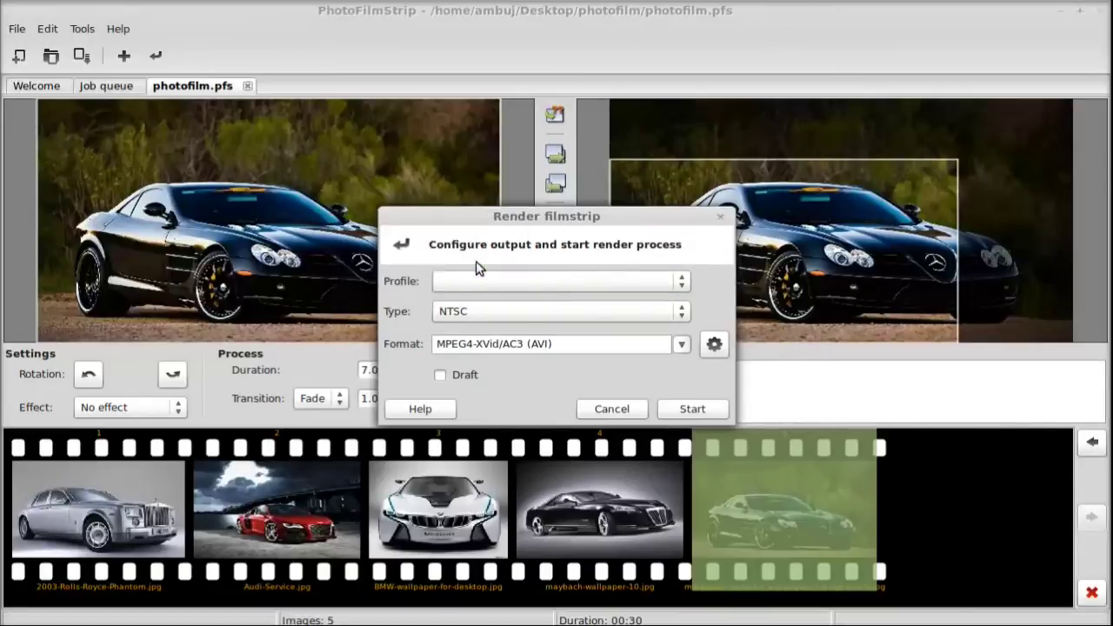
pyautogui.click(503, 312)
pyautogui.click(496, 310)
pyautogui.click(486, 311)
pyautogui.click(485, 316)
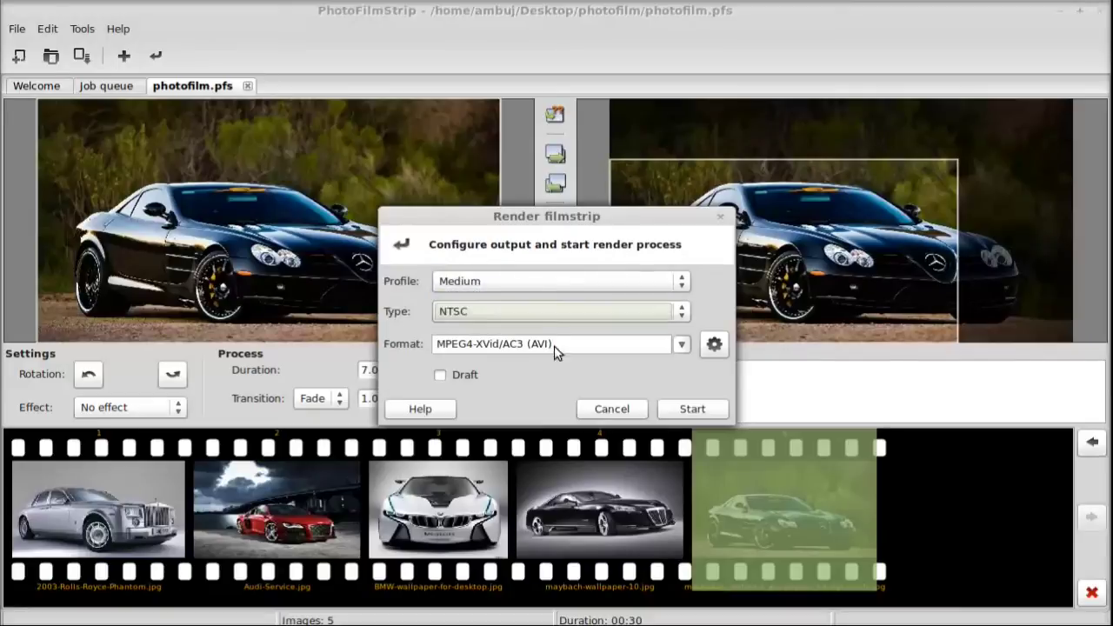
pyautogui.click(681, 346)
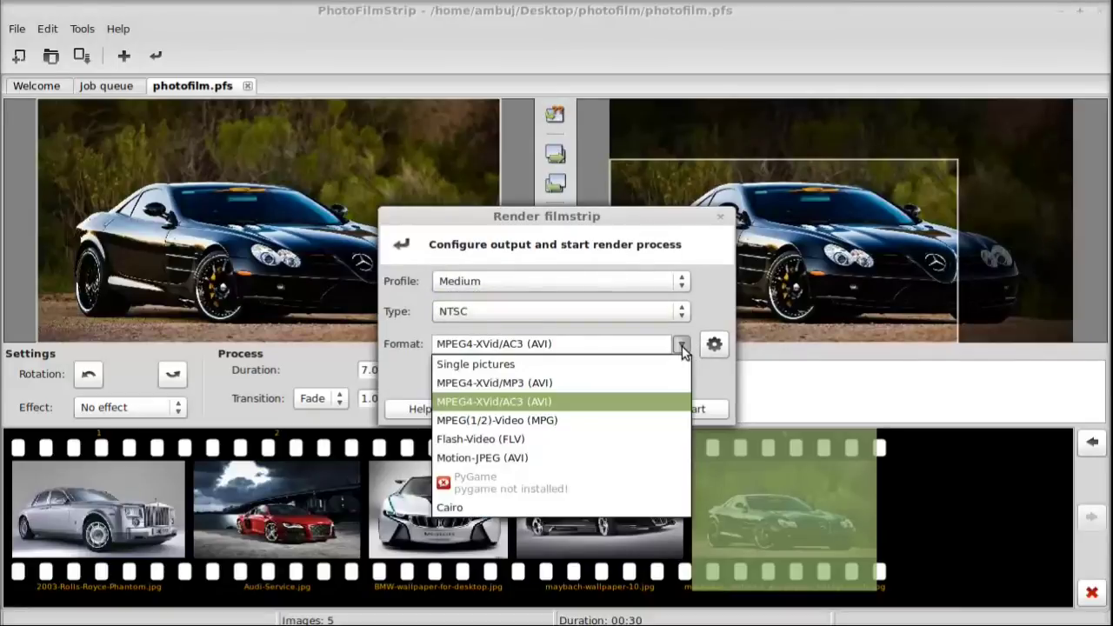
pyautogui.click(522, 403)
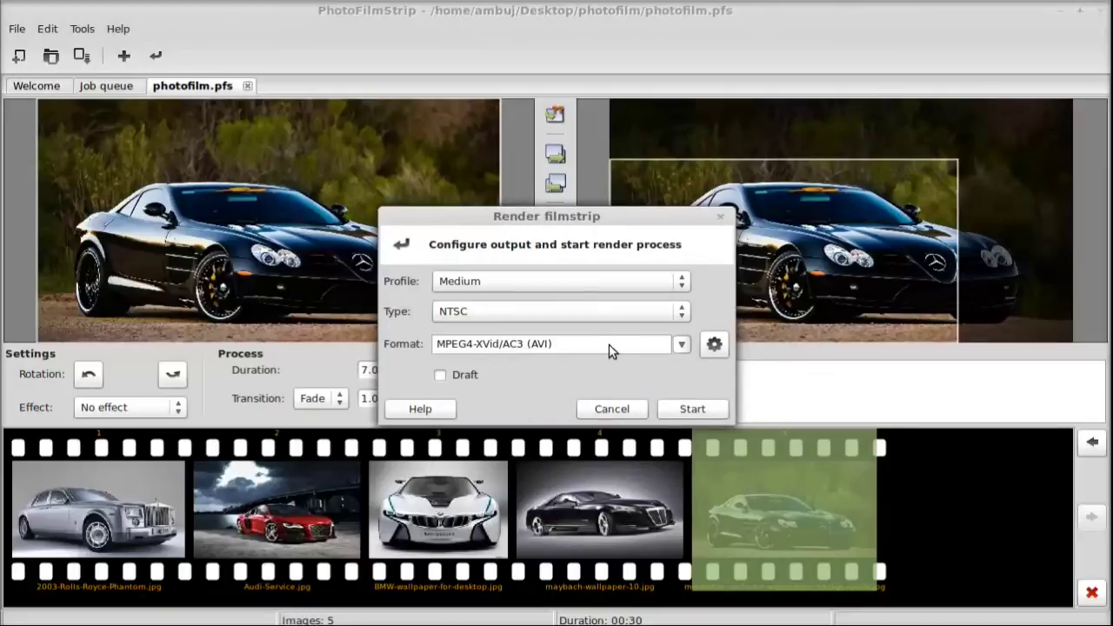
pyautogui.click(696, 408)
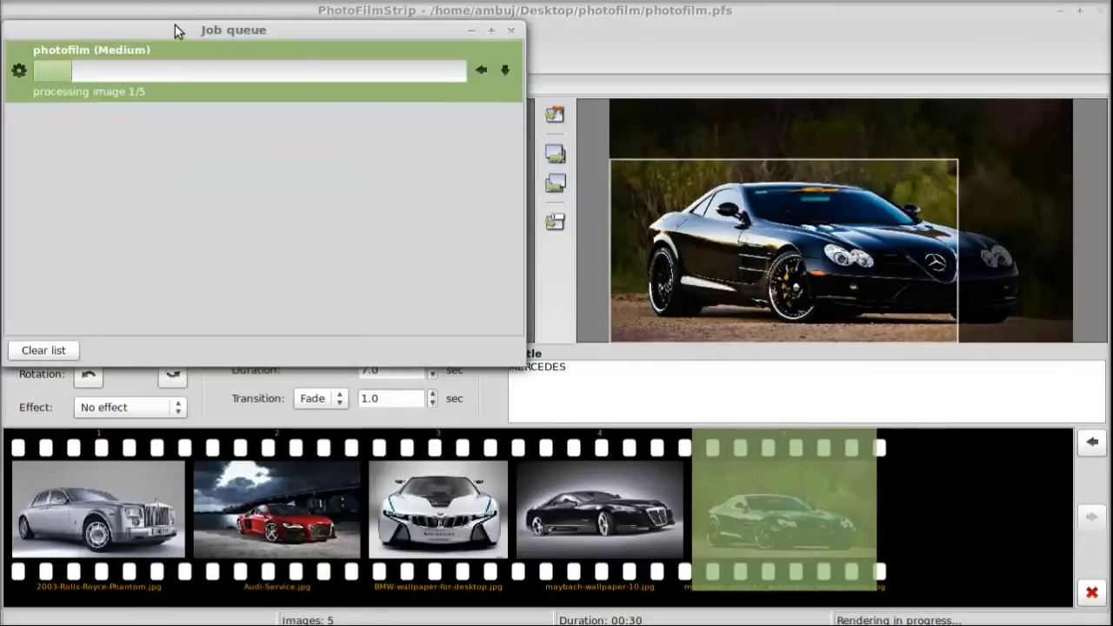
# - Center the job queue window and wait until the photofilm (Medium) job shows Done
pyautogui.moveTo(178, 30); pyautogui.dragTo(434, 113)
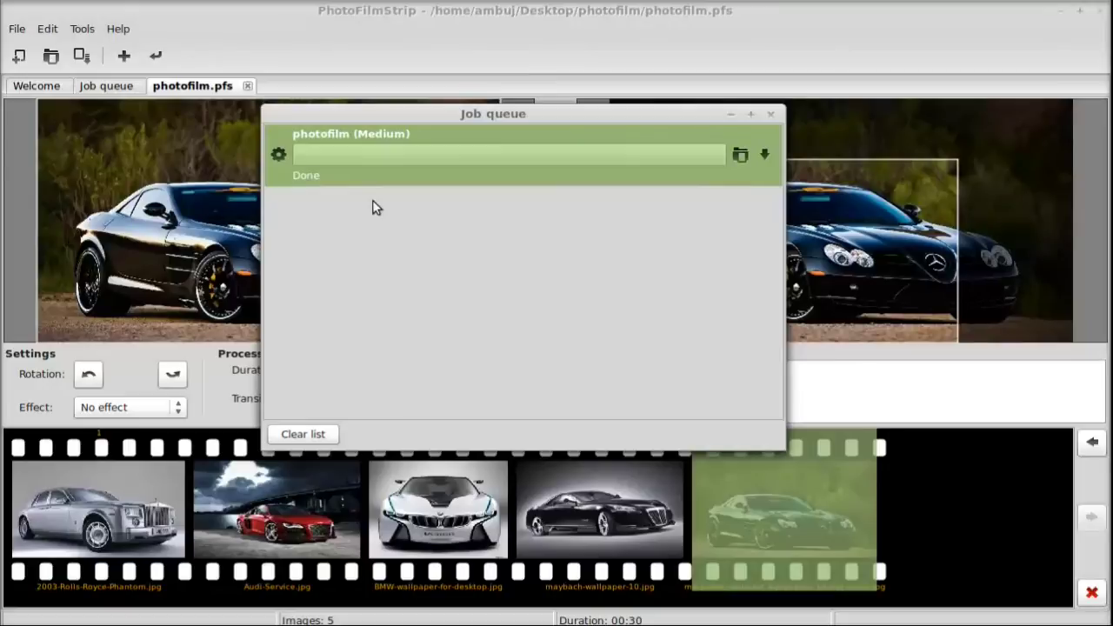
pyautogui.click(1018, 45)
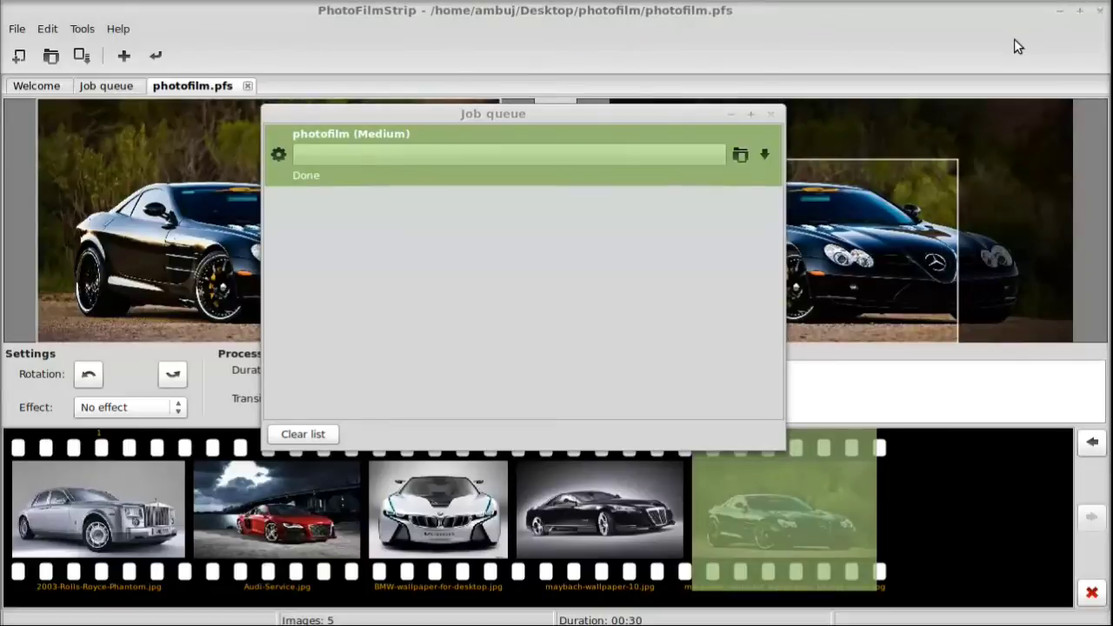
# - Minimize PhotoFilmStrip and open the photofilm desktop folder's Medium subfolder
pyautogui.click(1061, 12)
pyautogui.click(730, 115)
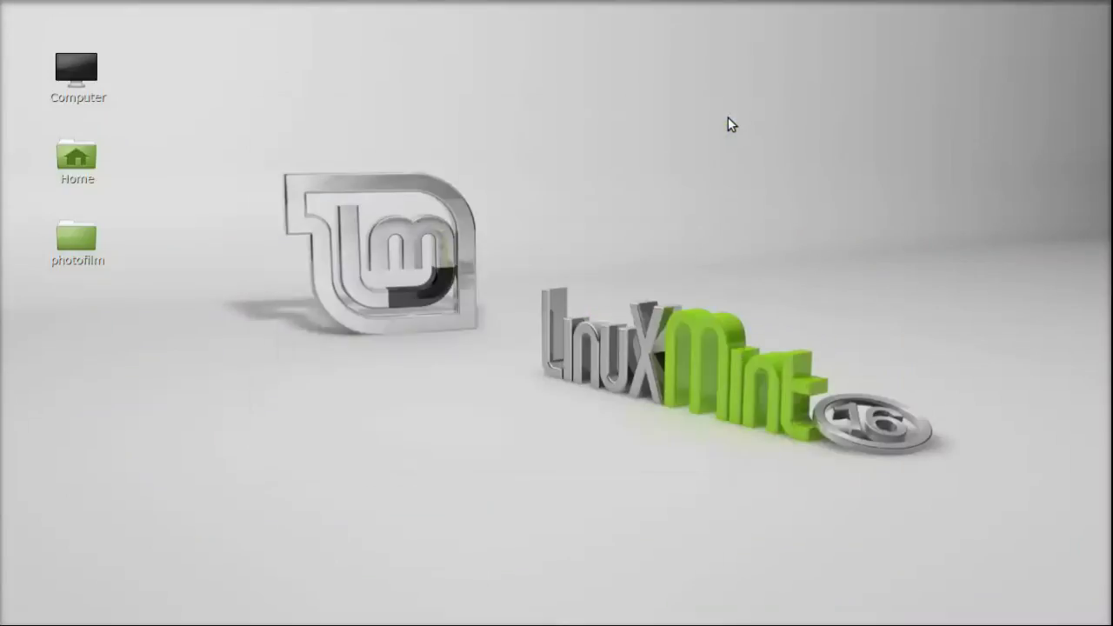
pyautogui.click(71, 254)
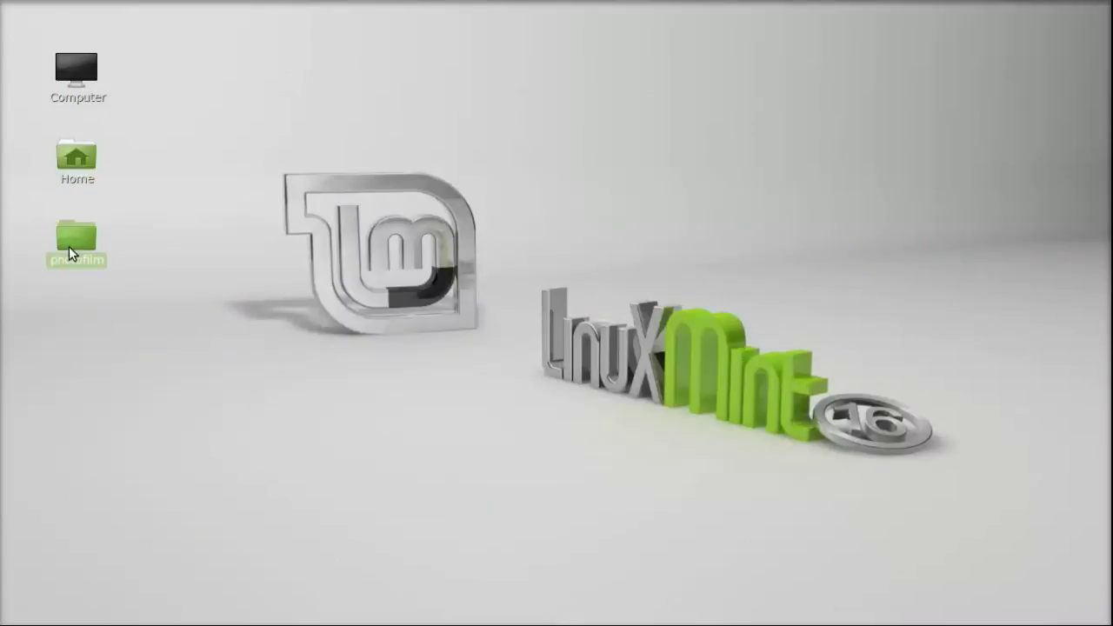
pyautogui.doubleClick(70, 254)
pyautogui.doubleClick(409, 156)
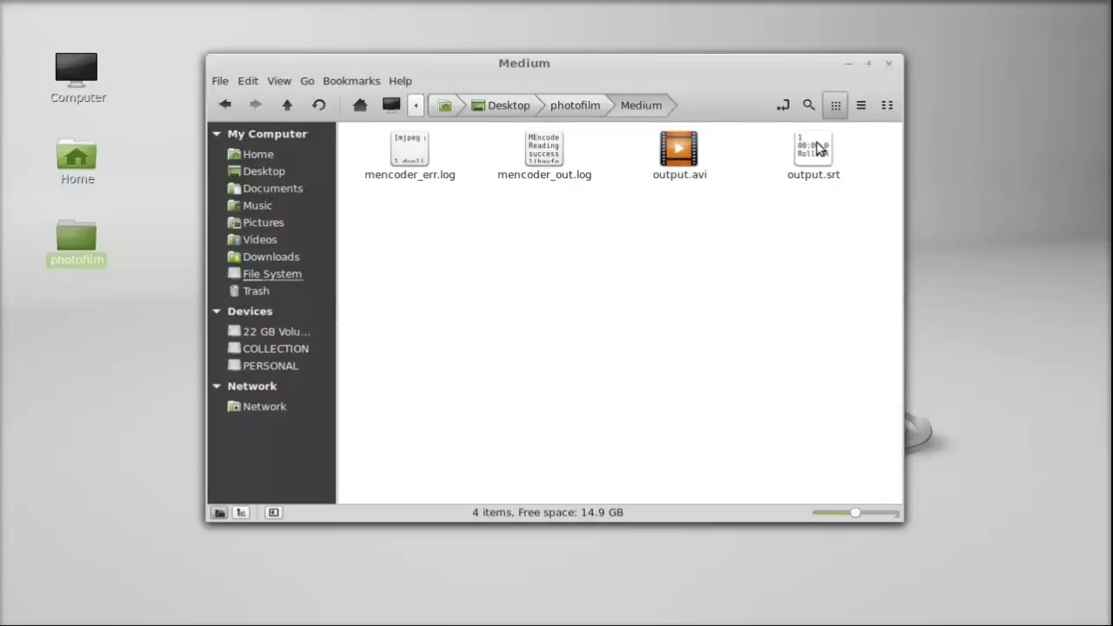
# - Open output.avi with VLC media player from its right-click menu
pyautogui.click(666, 155)
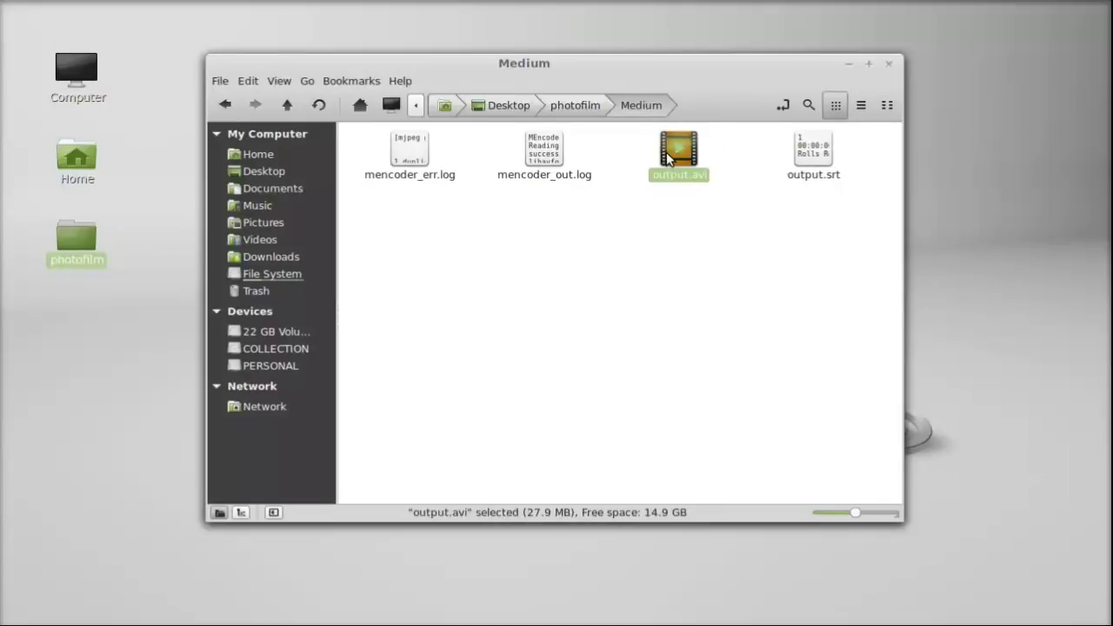
pyautogui.rightClick(669, 155)
pyautogui.moveTo(706, 185)
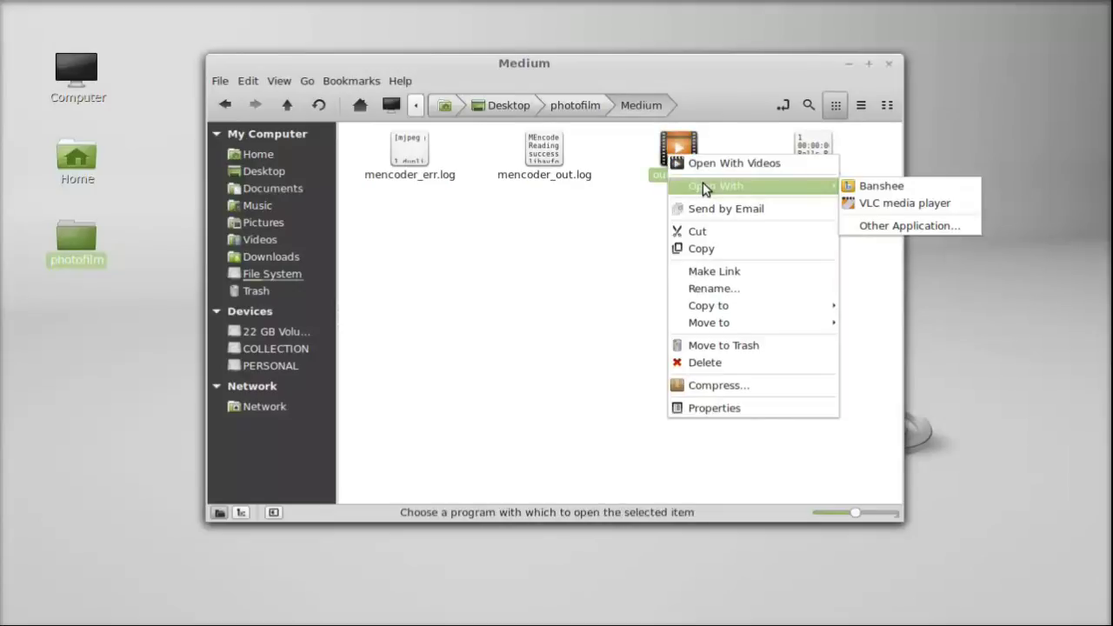
pyautogui.click(881, 207)
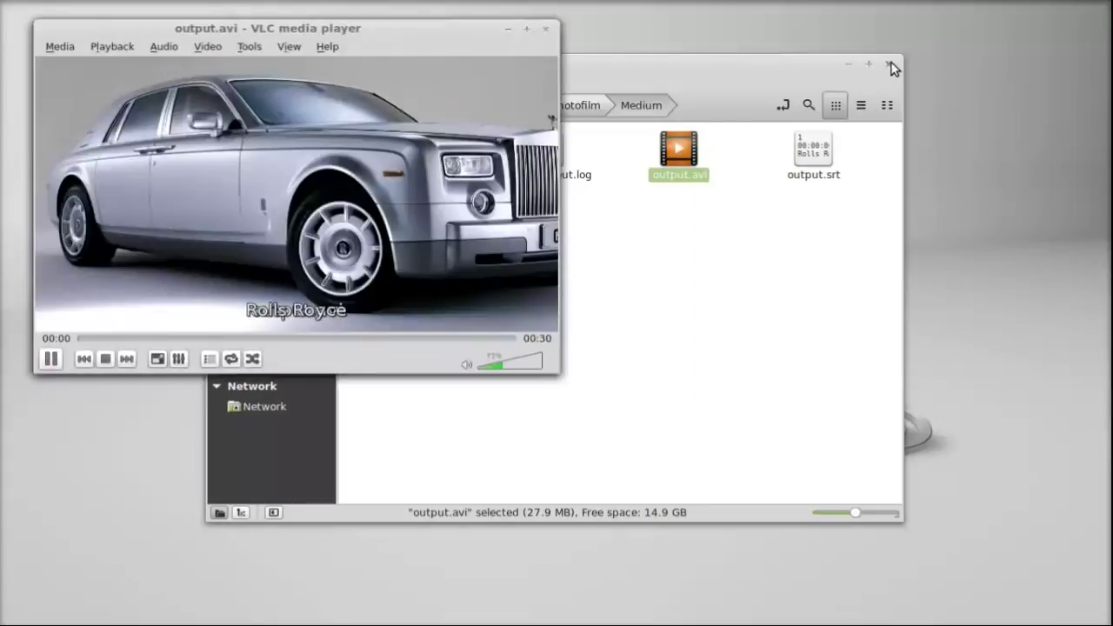
# - Close Nemo, watch output.avi centred in VLC, then close VLC and deselect the folder
pyautogui.click(889, 65)
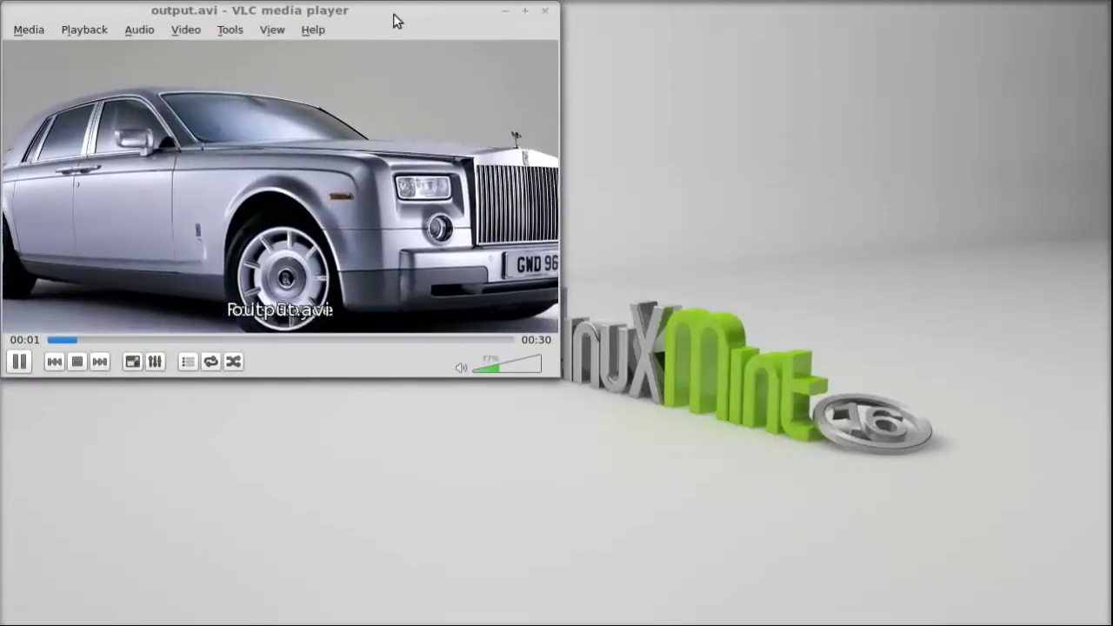
pyautogui.moveTo(393, 13); pyautogui.dragTo(671, 114)
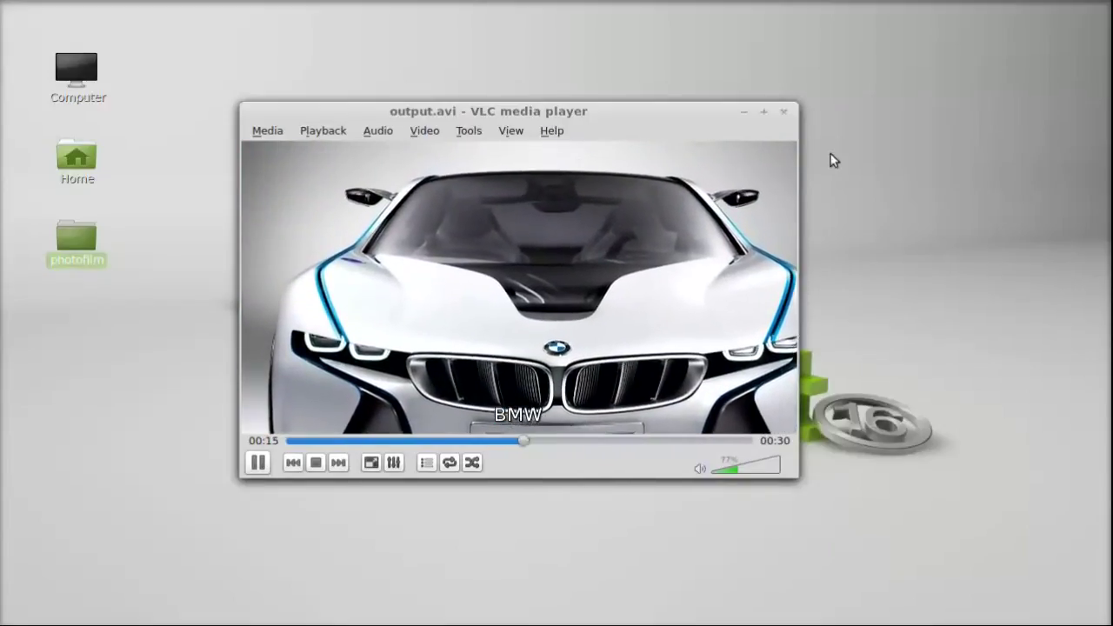
pyautogui.click(785, 113)
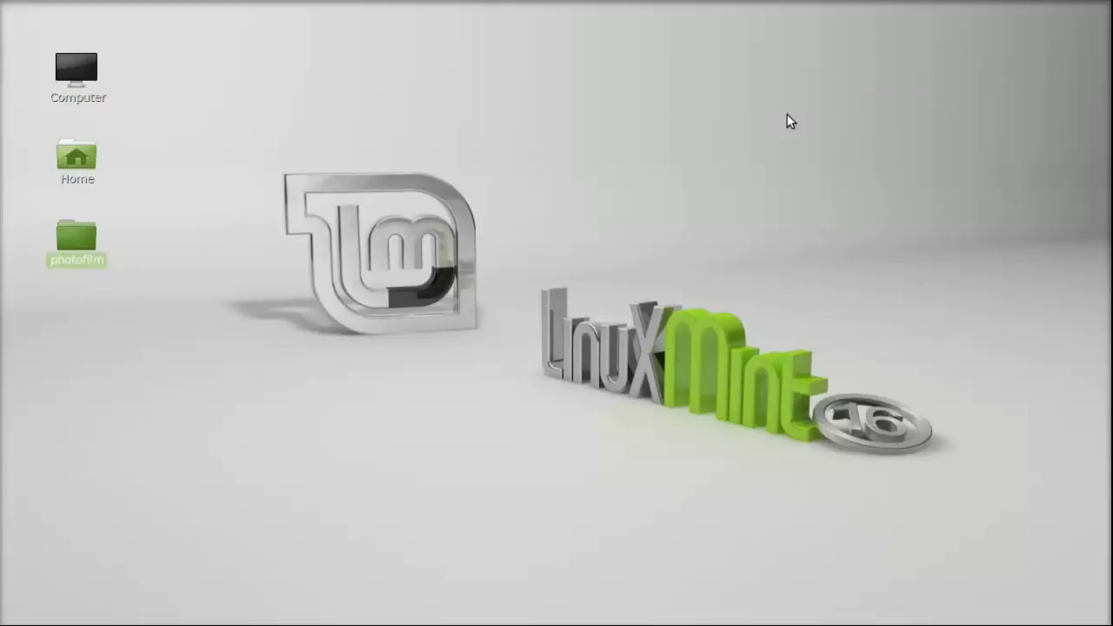
pyautogui.click(788, 121)
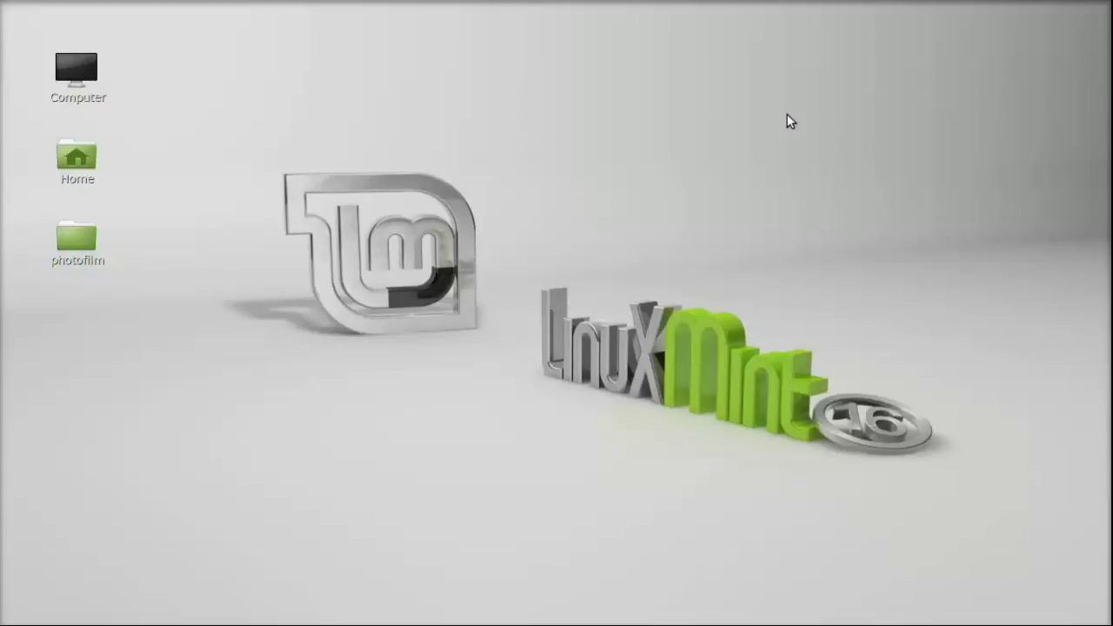